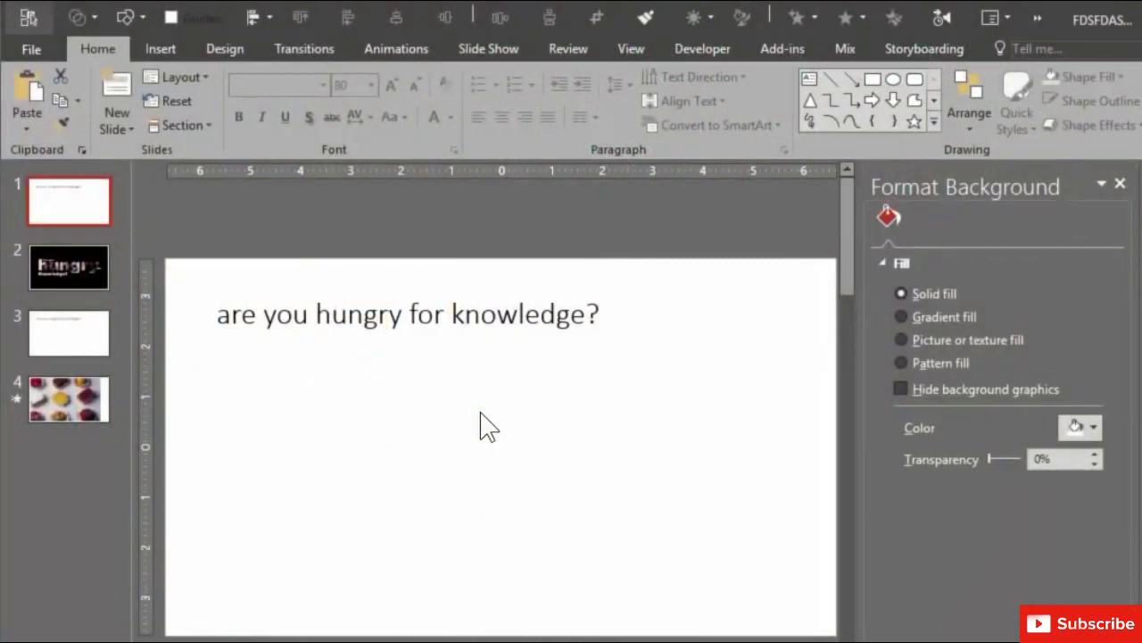
# - Preview slide 2, the finished black slide with a photo-filled 'hungry'
pyautogui.click(100, 266)
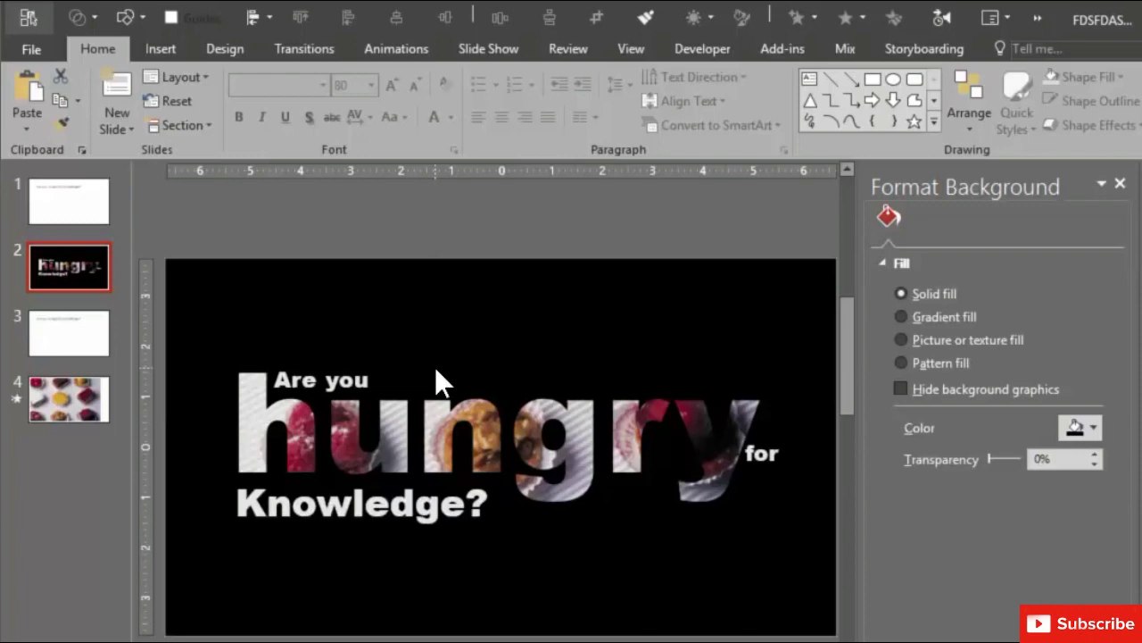
# - Move slide 3's sentence out of the title into a Title and Content layout's content box
pyautogui.click(72, 339)
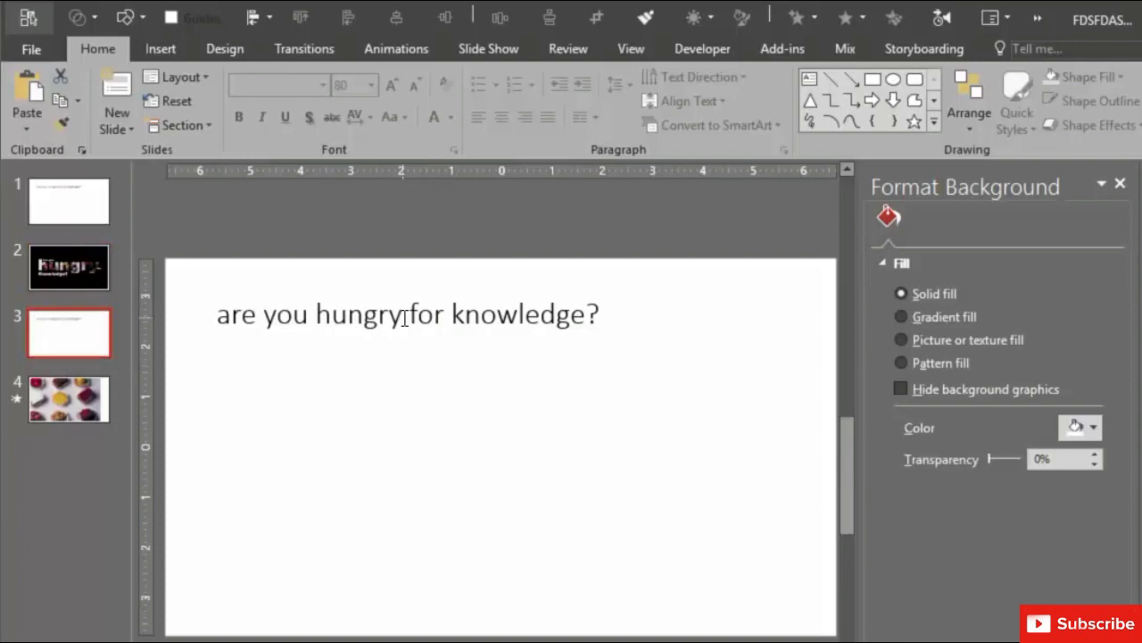
pyautogui.click(560, 336)
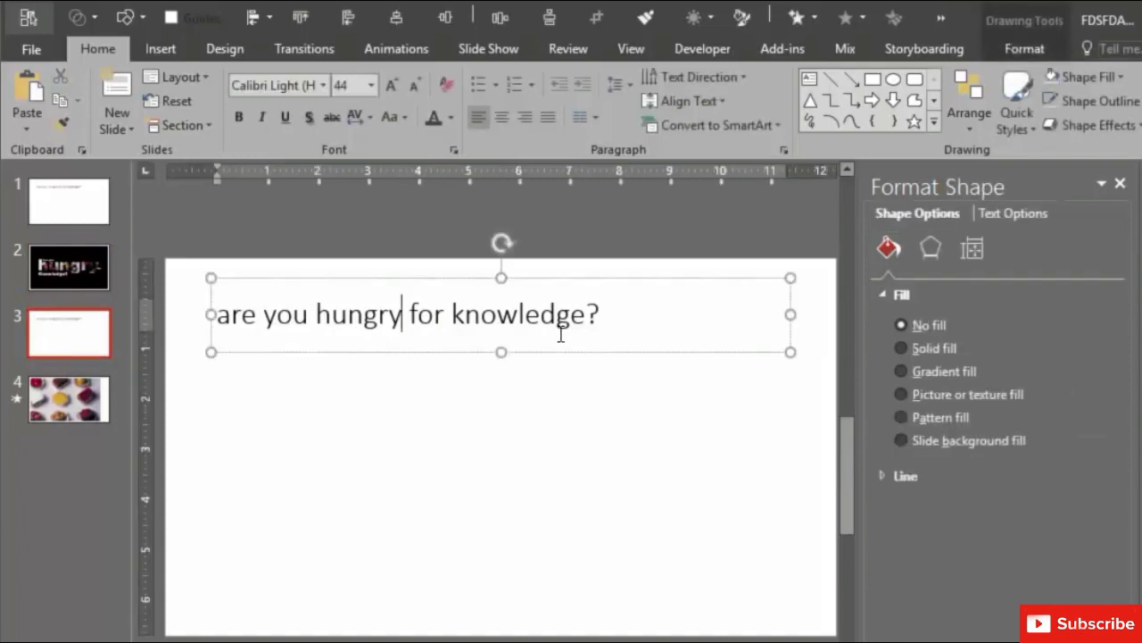
pyautogui.hotkey('ctrl', 'a')
pyautogui.hotkey('ctrl', 'c')
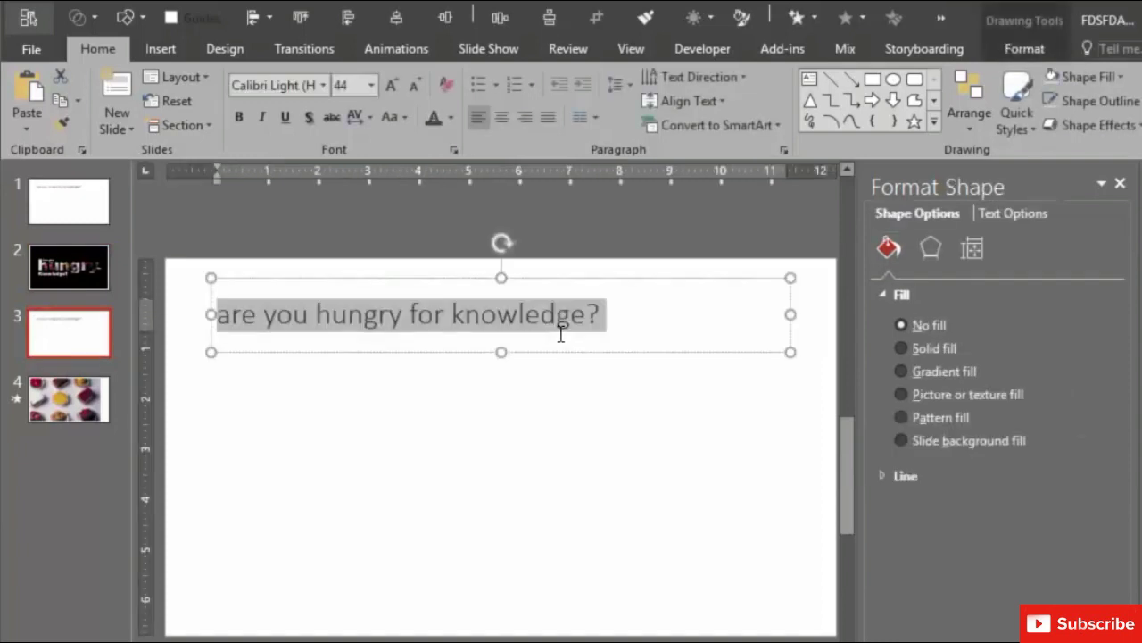
pyautogui.press('BackSpace')
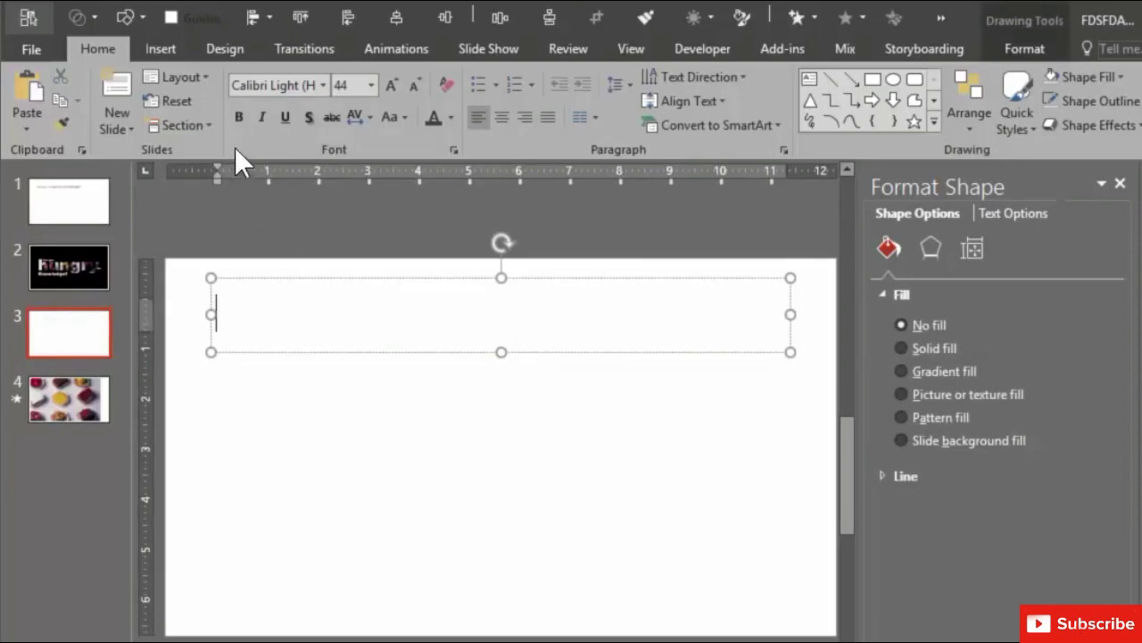
pyautogui.click(198, 77)
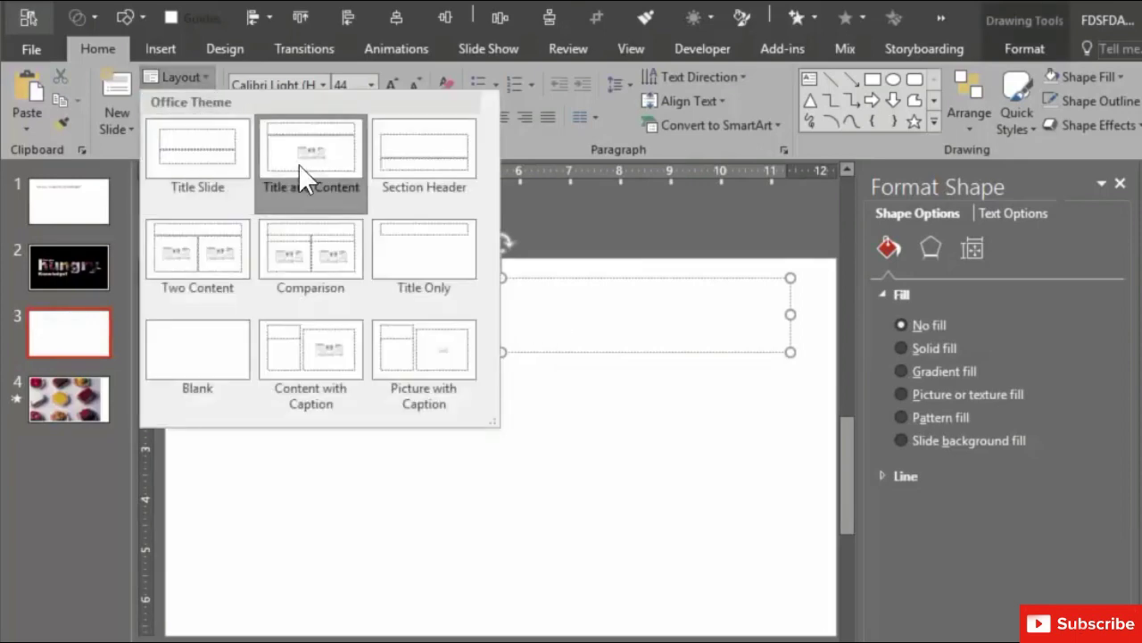
pyautogui.click(300, 168)
pyautogui.click(290, 414)
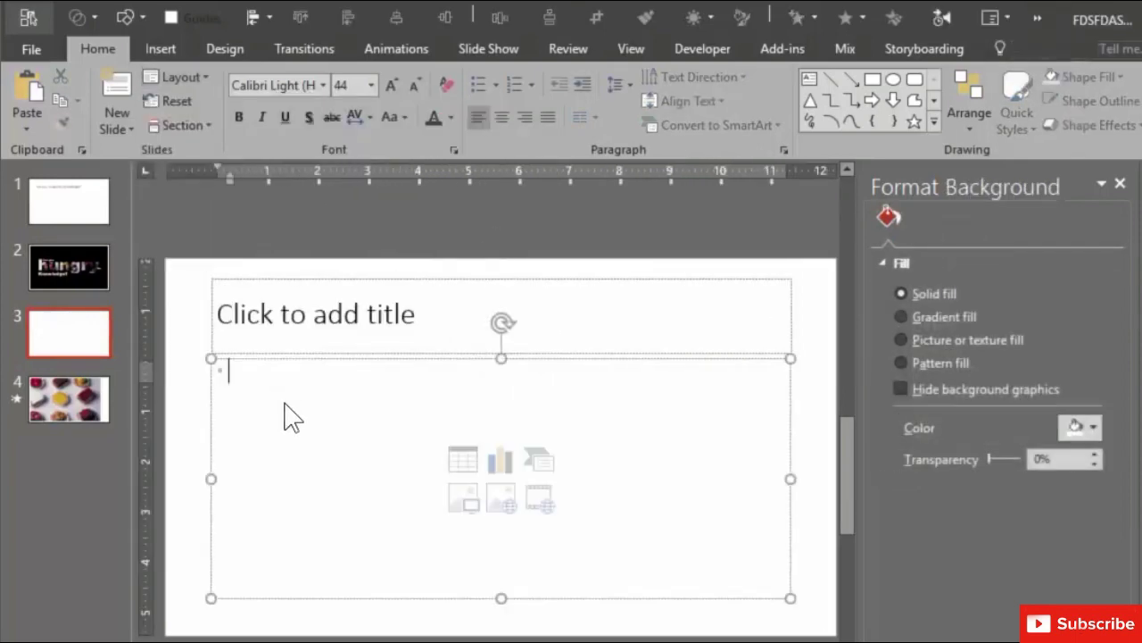
pyautogui.hotkey('ctrl', 'v')
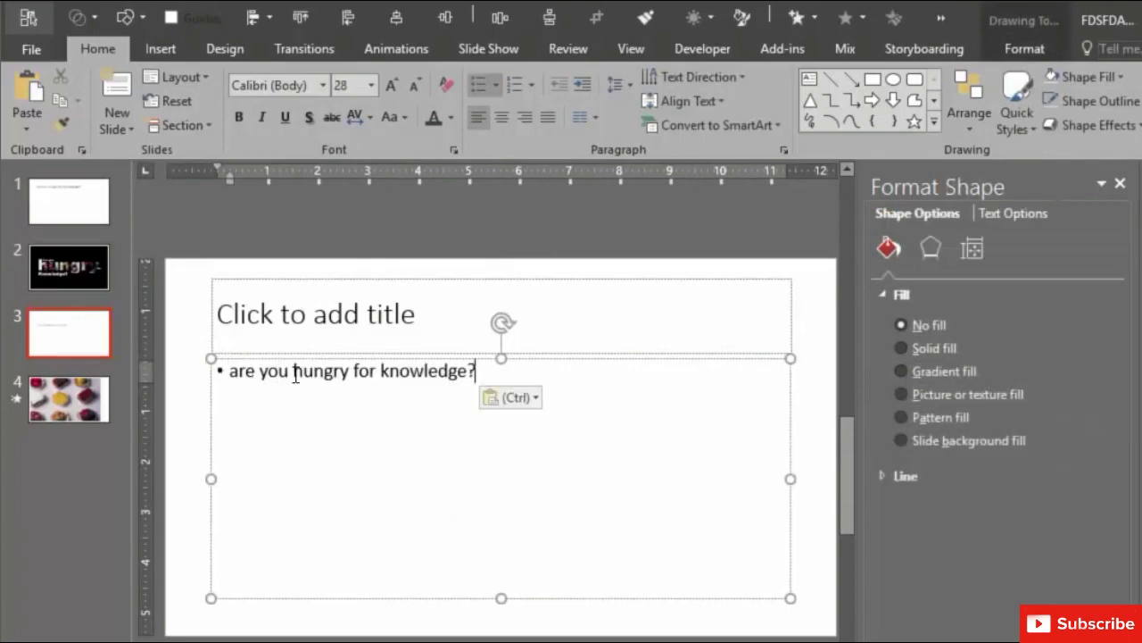
# - Split the sentence into four bullets: 'are you', 'Hungry', 'For', 'knowledge?'
pyautogui.click(288, 372)
pyautogui.press('Return')
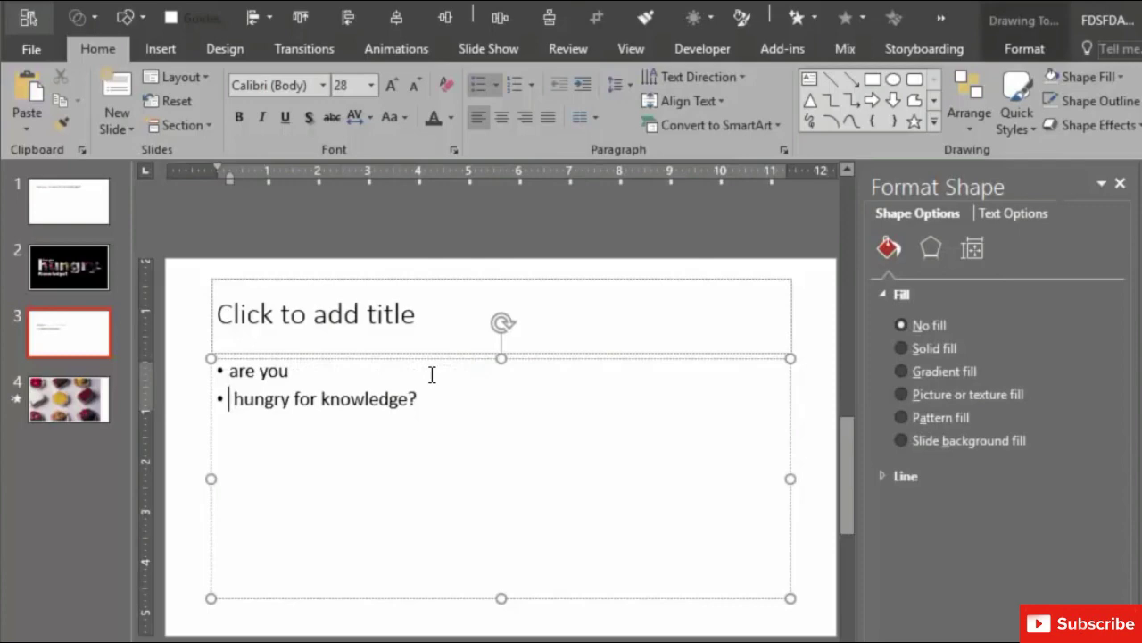
pyautogui.press('Delete')
pyautogui.write('H')
pyautogui.hotkey('ctrl', 'Right')
pyautogui.press('Return')
pyautogui.press('Delete')
pyautogui.write('F')
pyautogui.hotkey('ctrl', 'Right')
pyautogui.press('Return')
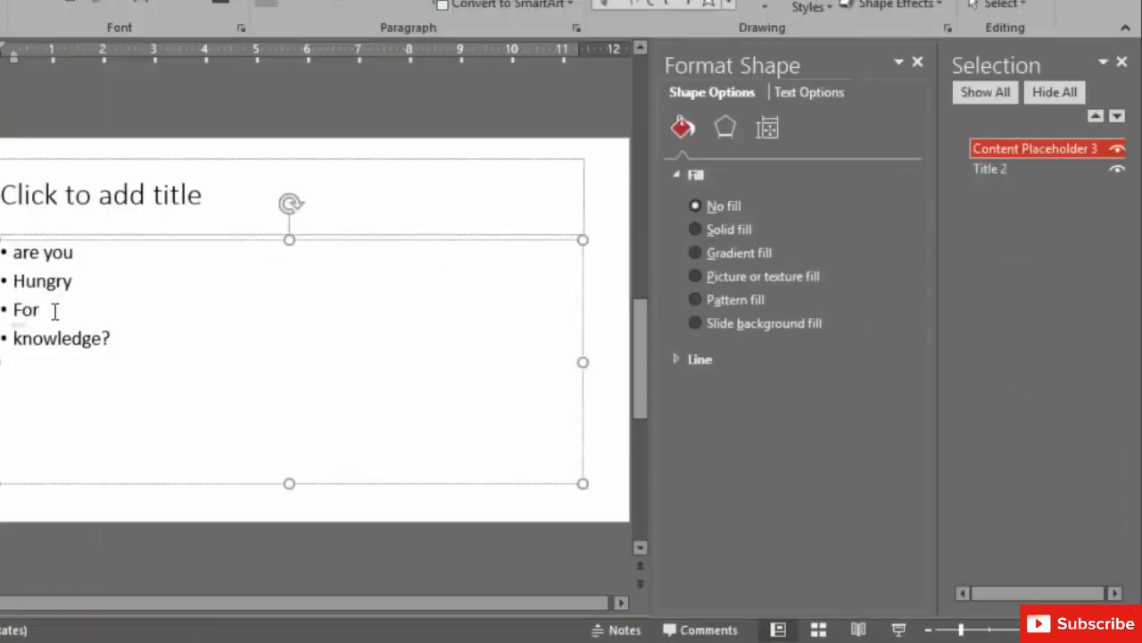
# - Convert the bullets to a Basic Block List SmartArt, then convert it to shapes
pyautogui.rightClick(55, 310)
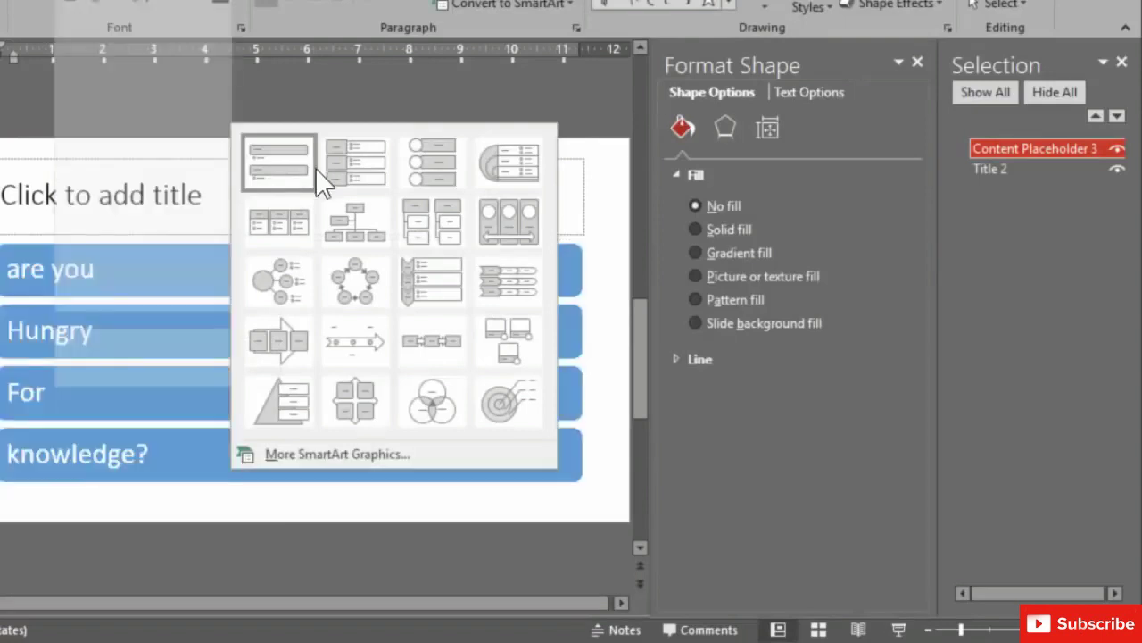
pyautogui.press('Escape')
pyautogui.press('Escape')
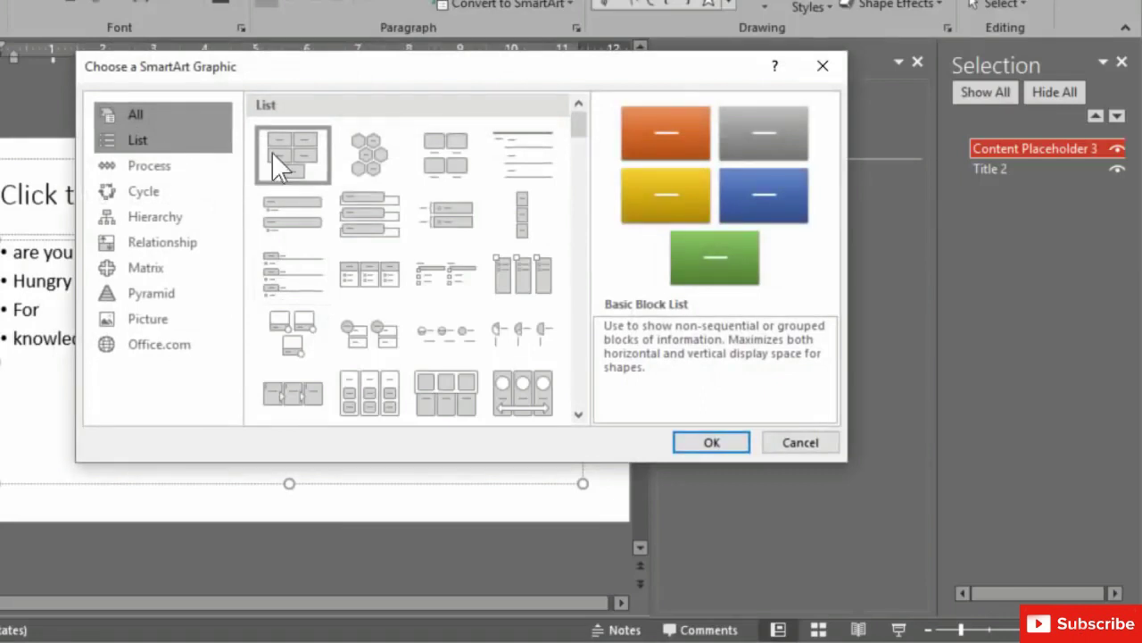
pyautogui.click(695, 444)
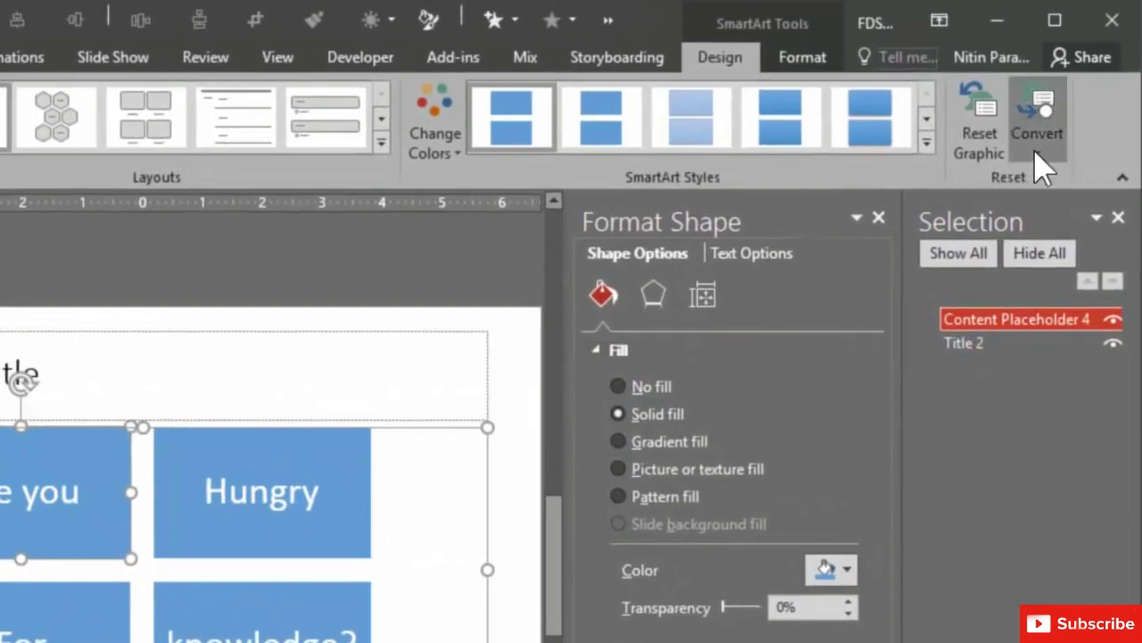
pyautogui.click(1036, 157)
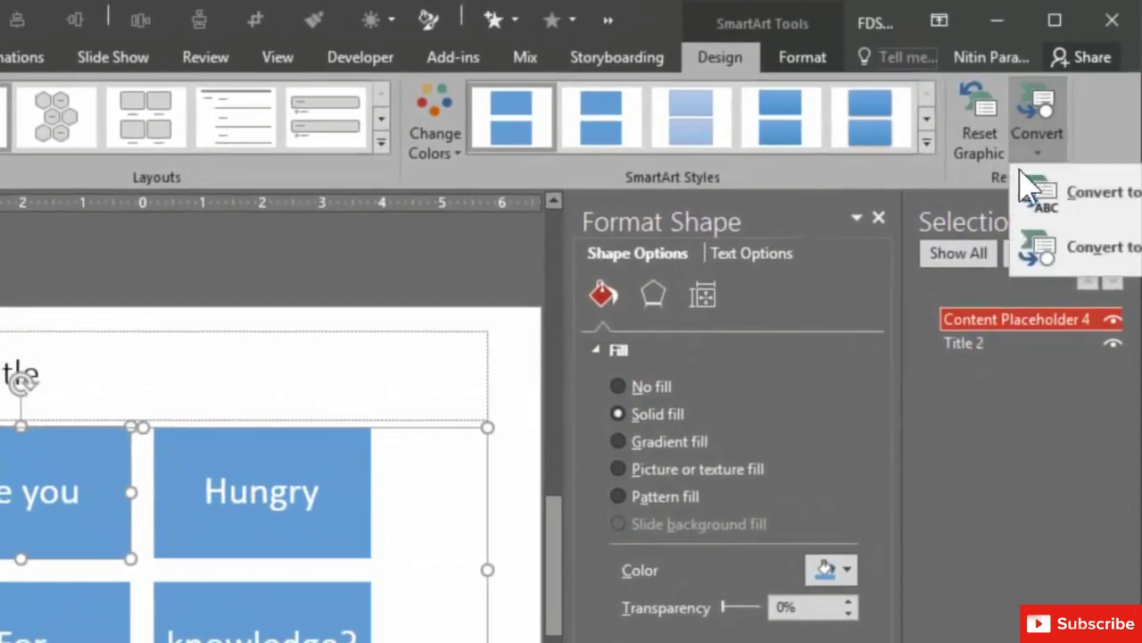
pyautogui.click(1038, 249)
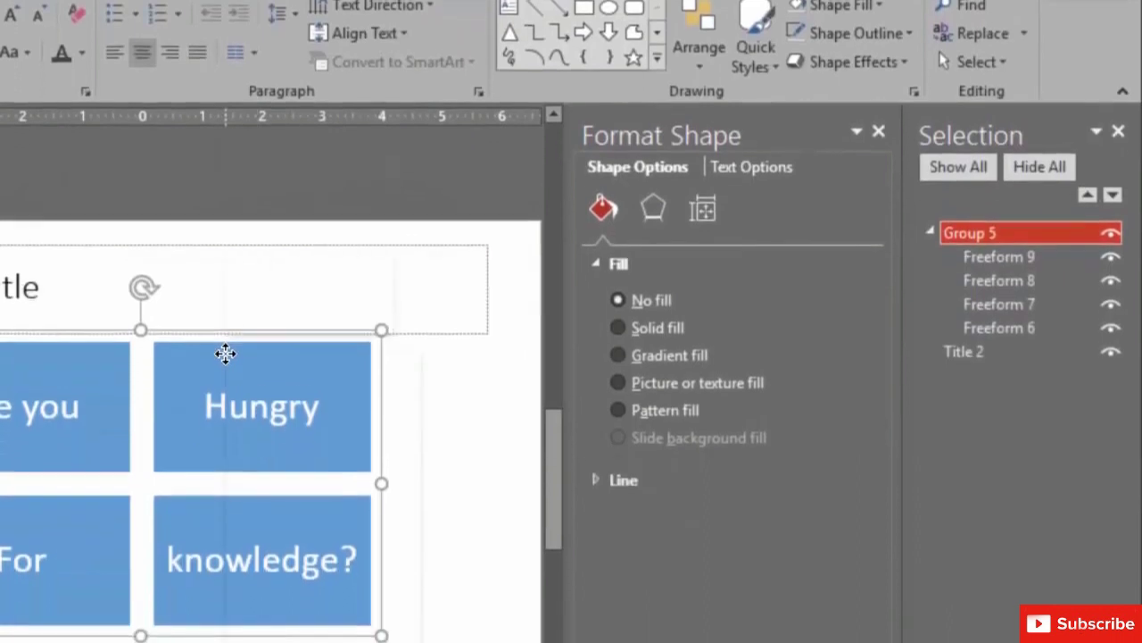
# - Ungroup the four word shapes and set them to No Fill and No Outline
pyautogui.rightClick(226, 440)
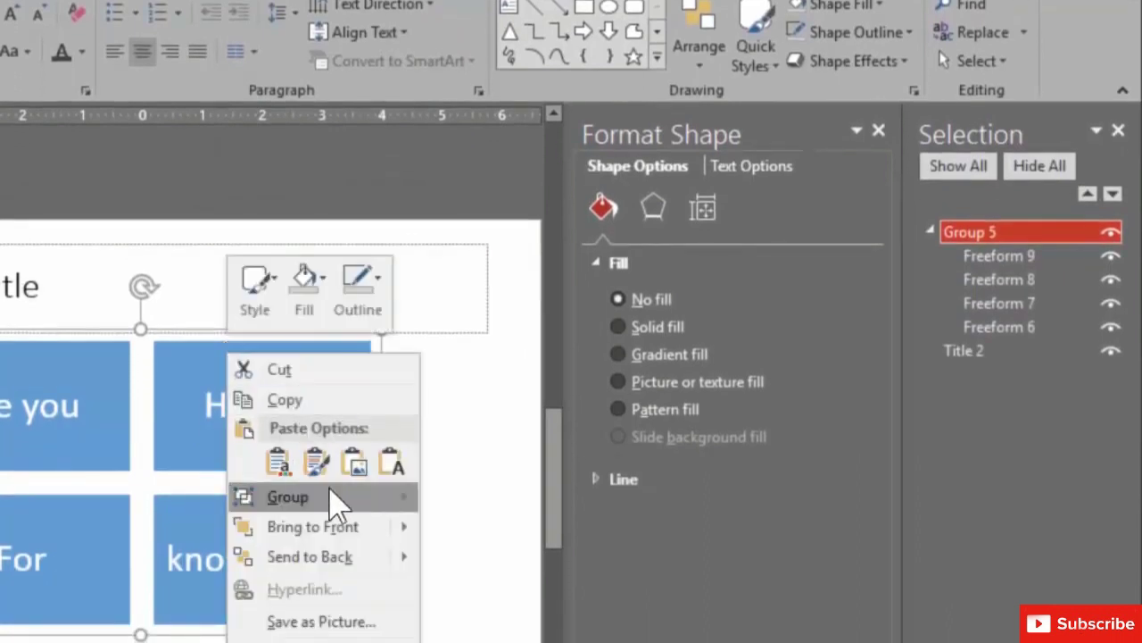
pyautogui.click(487, 558)
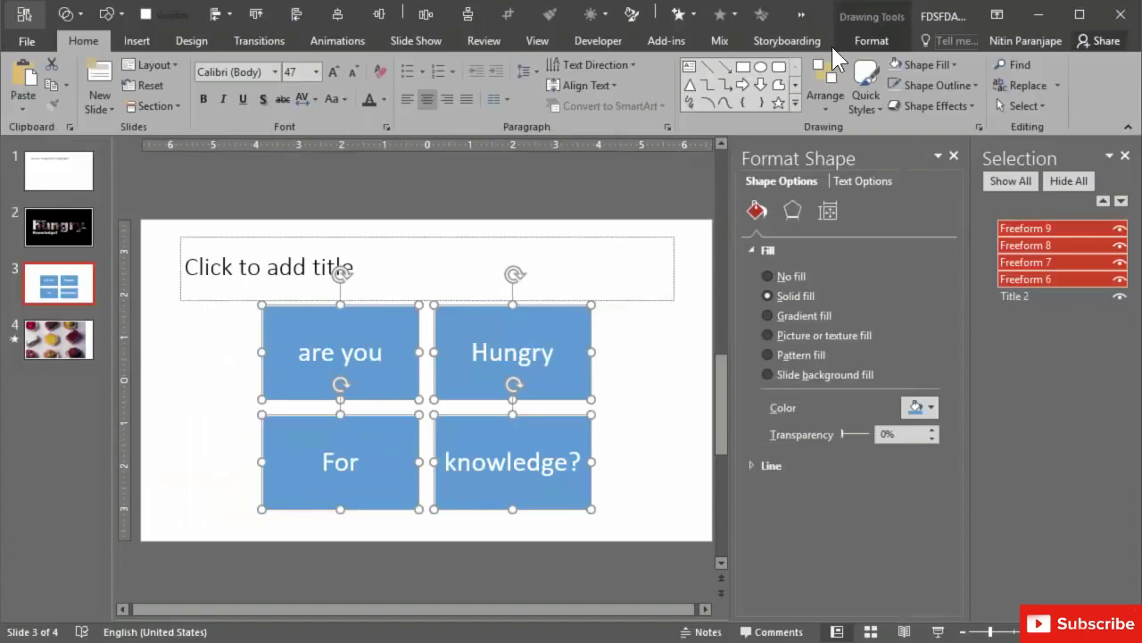
pyautogui.click(859, 38)
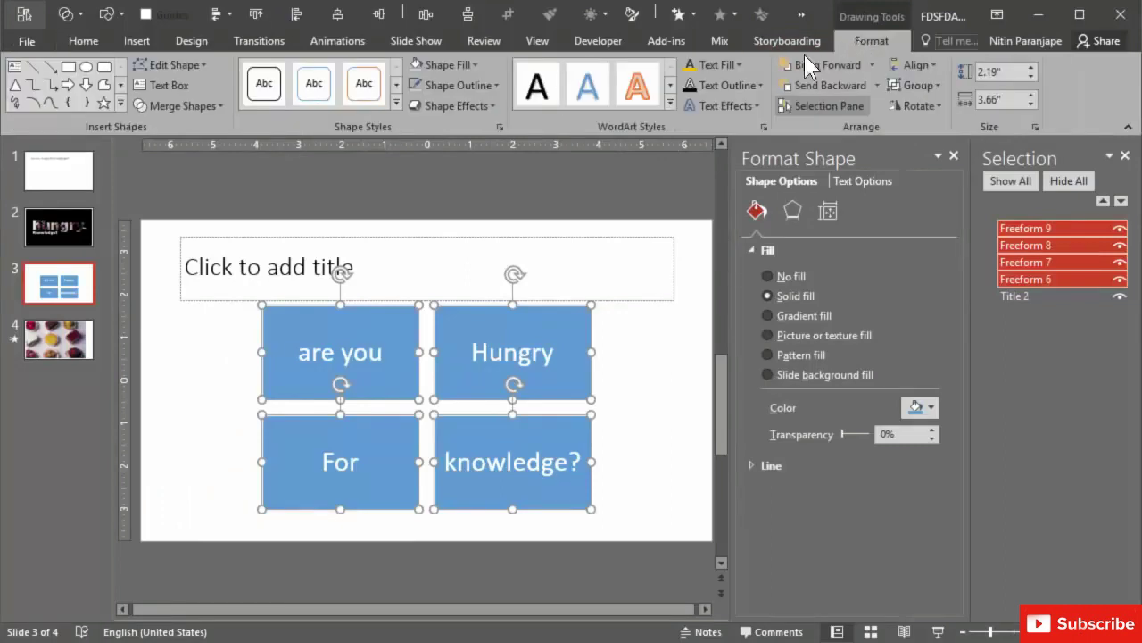
pyautogui.click(465, 65)
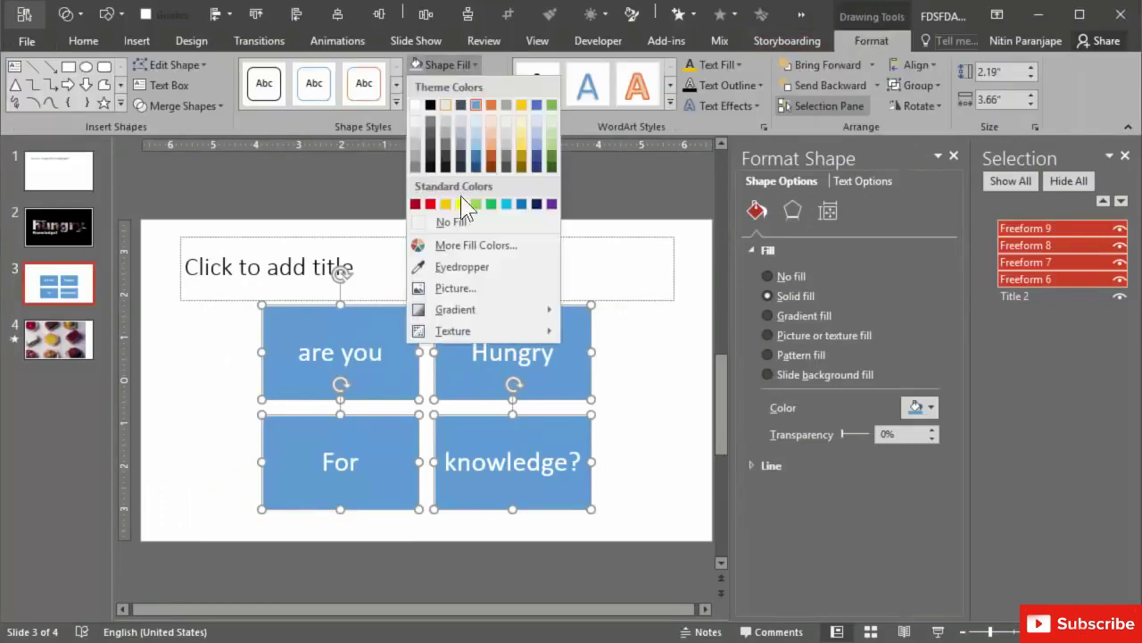
pyautogui.click(458, 222)
pyautogui.click(437, 84)
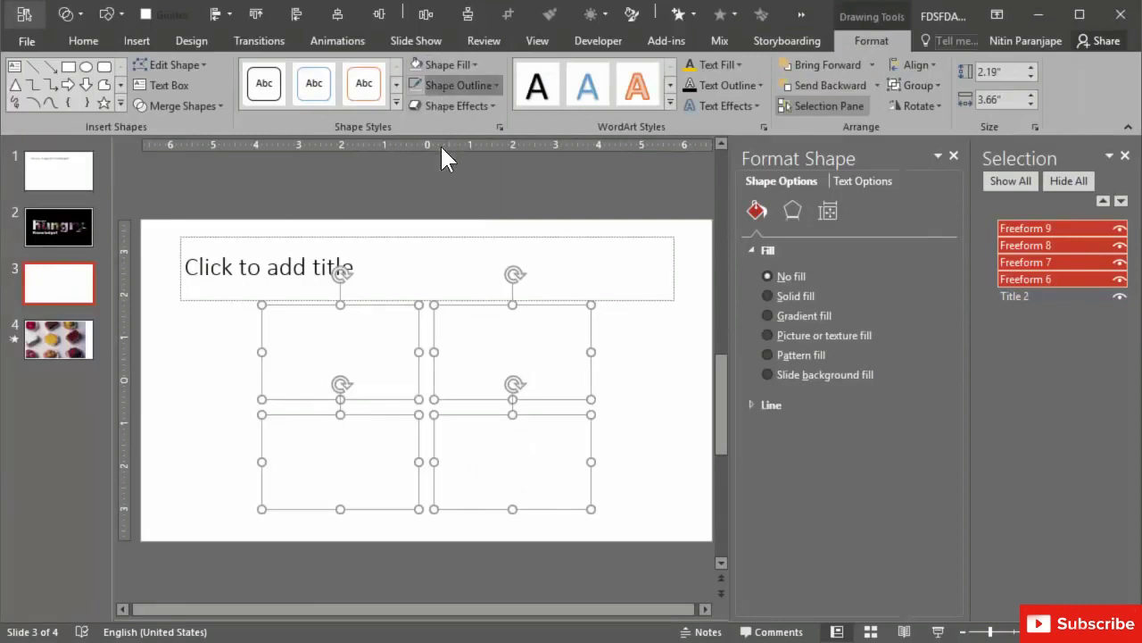
pyautogui.click(451, 242)
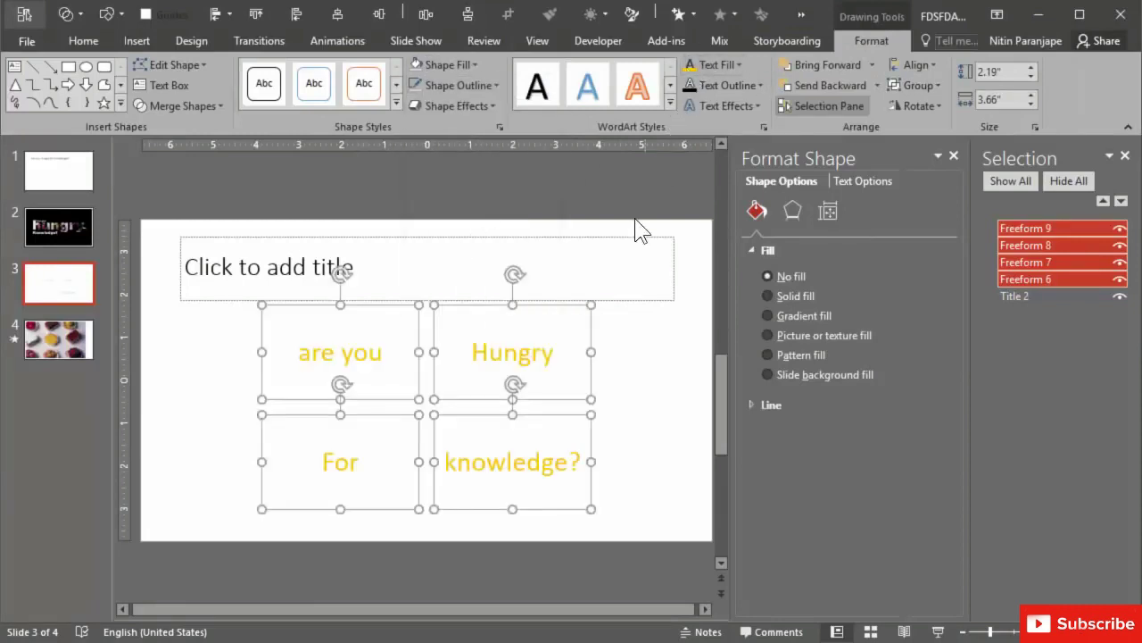
# - Delete the empty title placeholder from slide 3
pyautogui.click(588, 239)
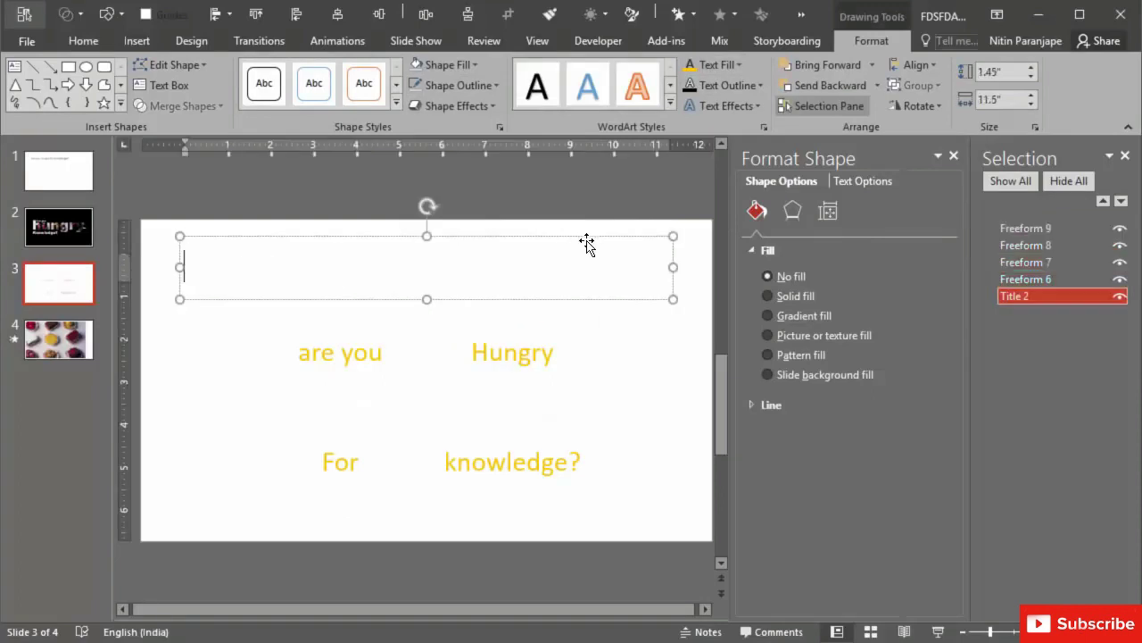
pyautogui.click(584, 236)
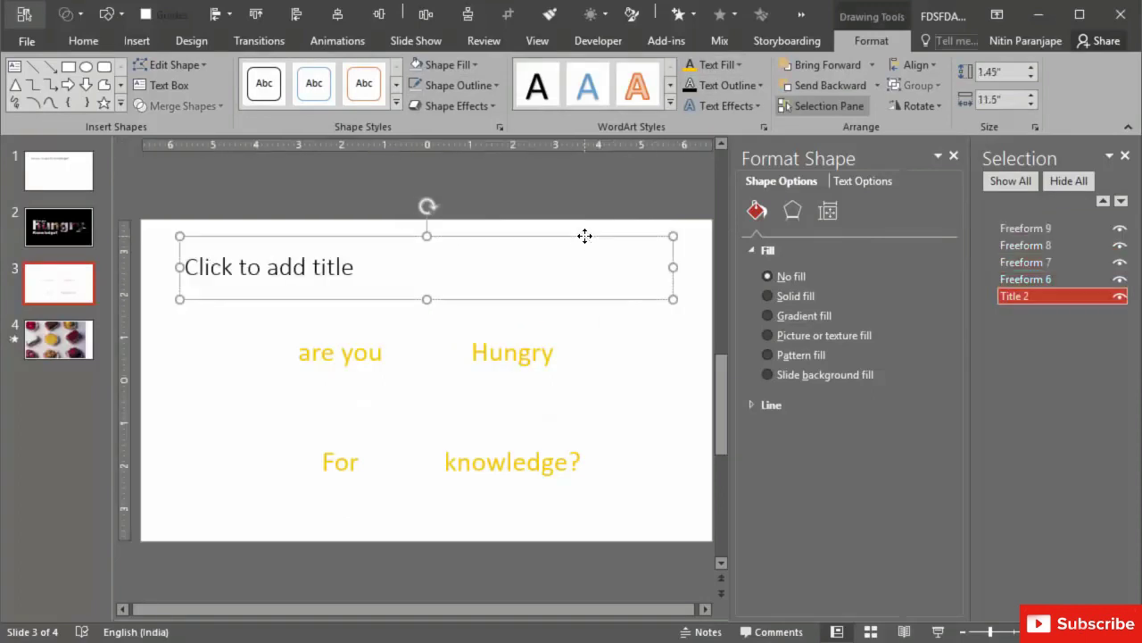
pyautogui.press('Delete')
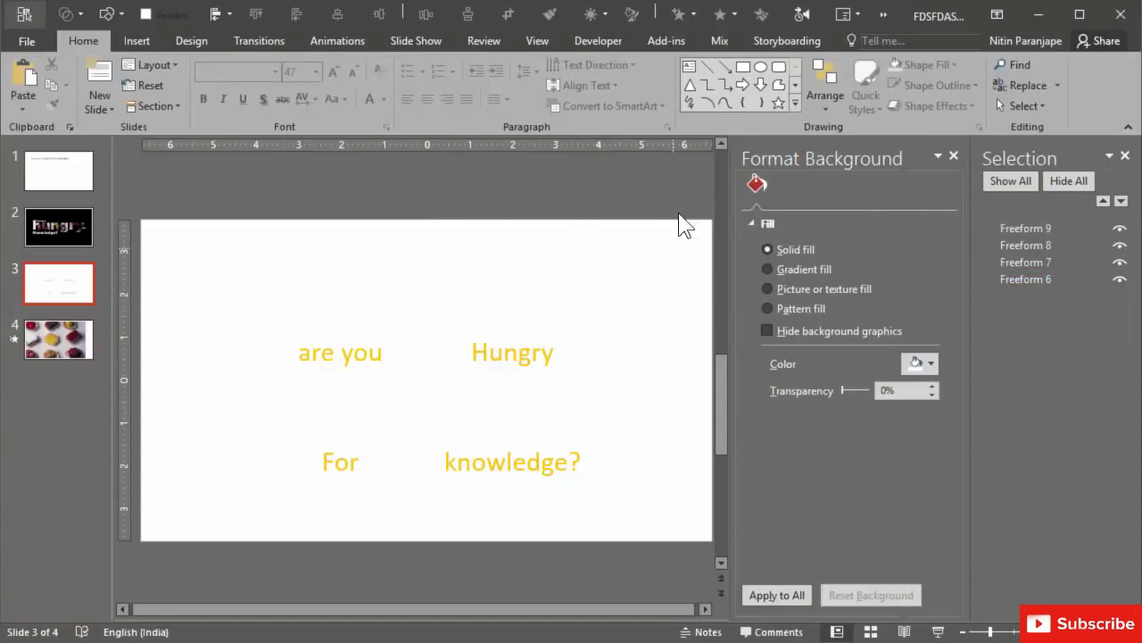
# - Make the slide background black and open the Selection Pane
pyautogui.click(920, 362)
pyautogui.click(926, 422)
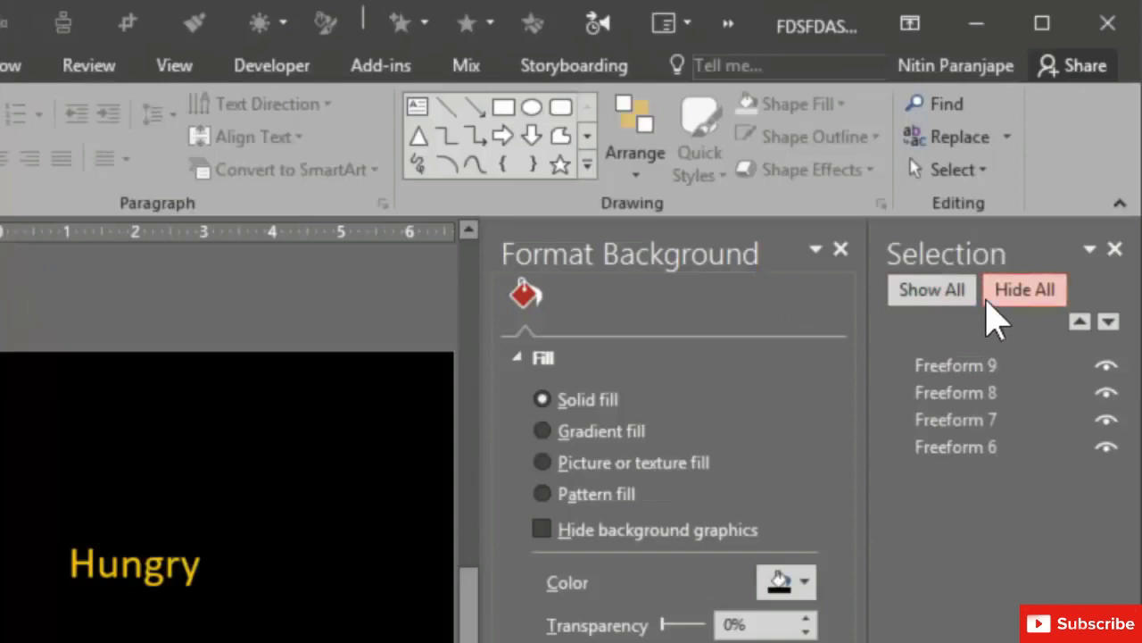
pyautogui.click(955, 170)
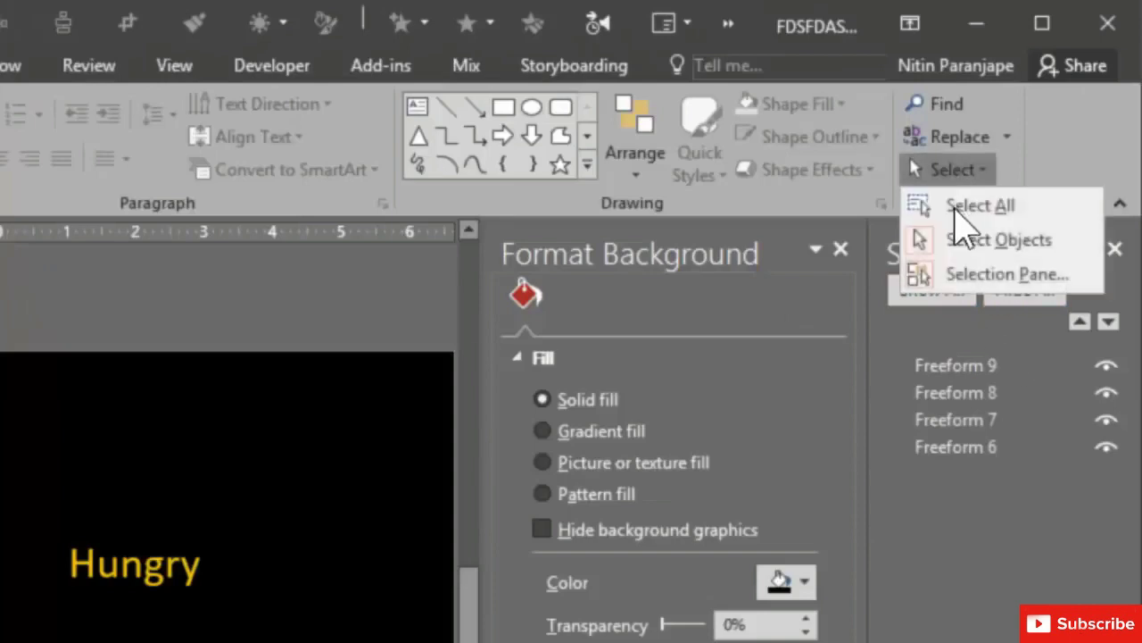
pyautogui.click(959, 273)
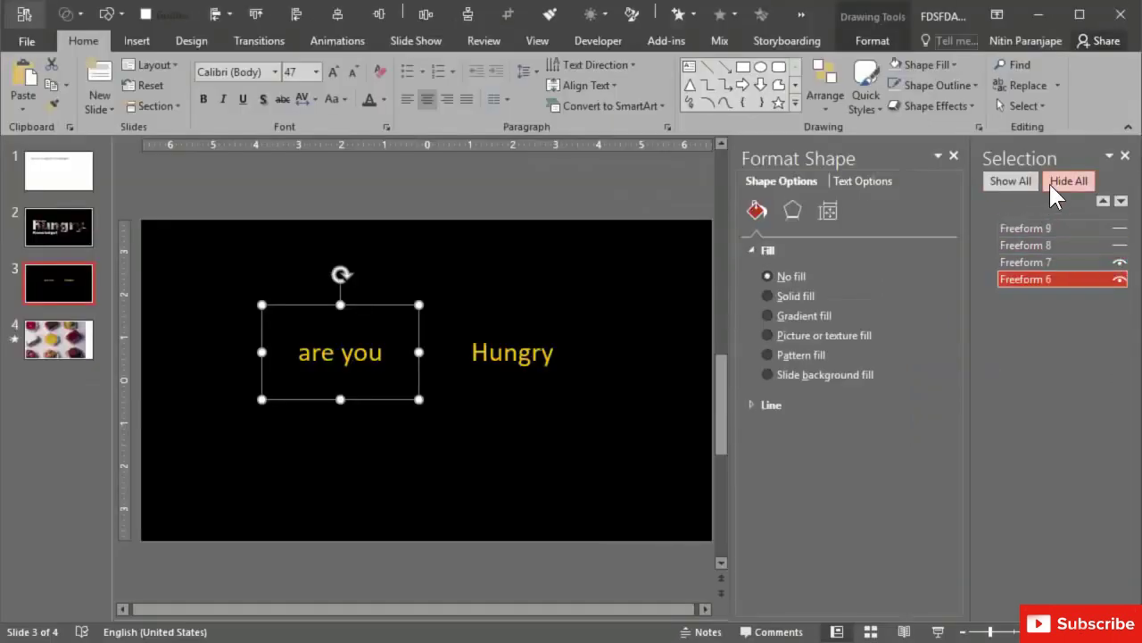
# - Hide all objects except Freeform 7 and change 'Hungry' to lowercase 'hungry'
pyautogui.click(1068, 180)
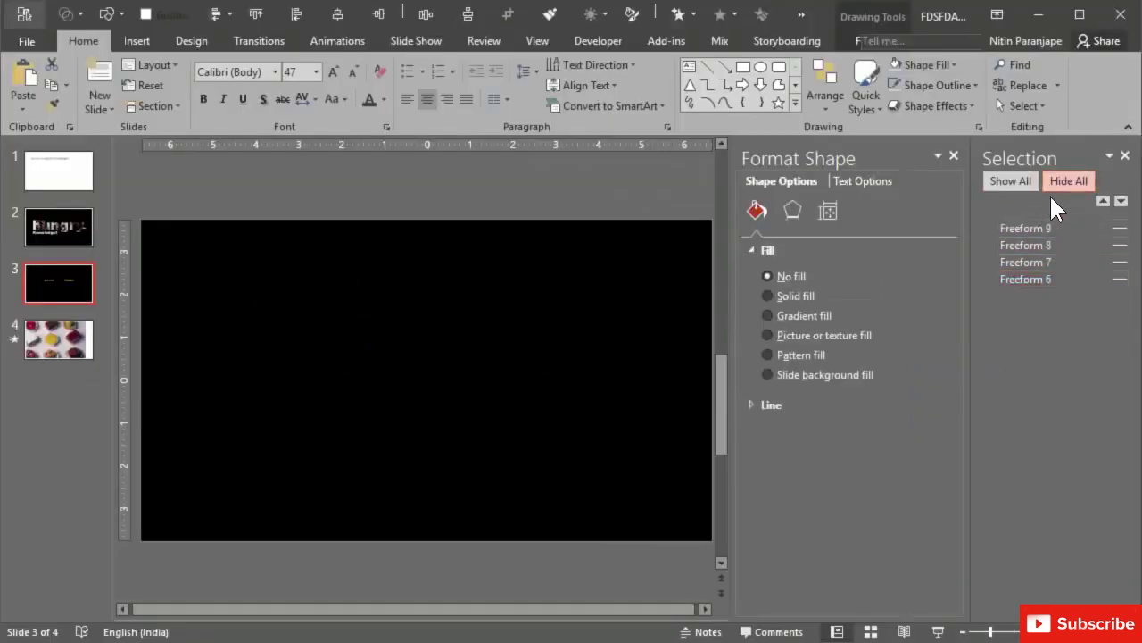
pyautogui.click(1119, 263)
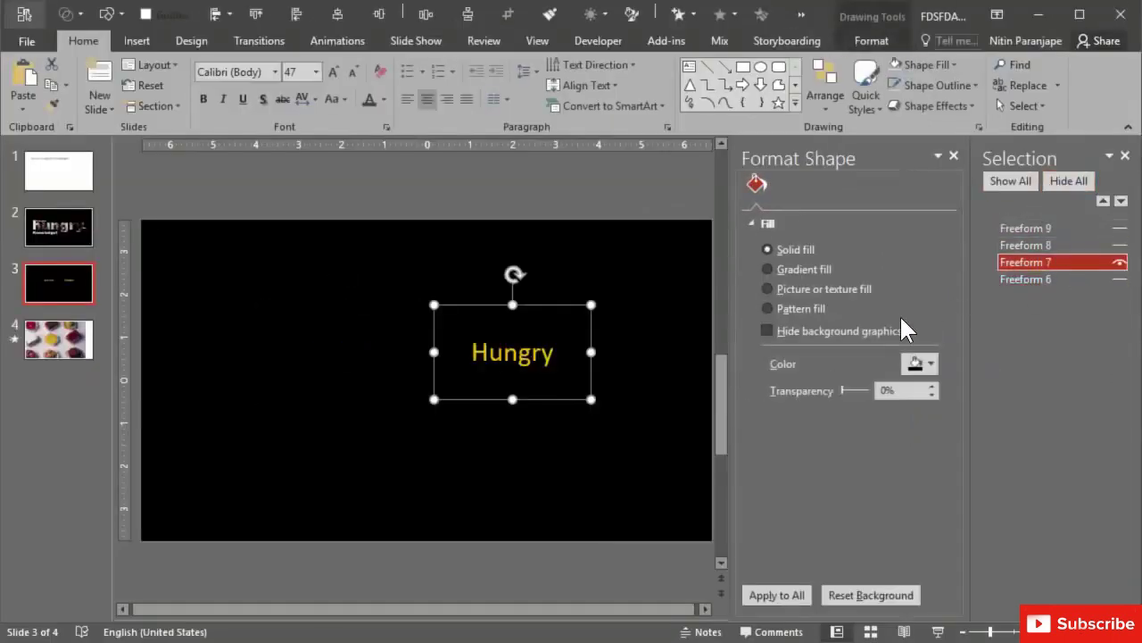
pyautogui.click(489, 351)
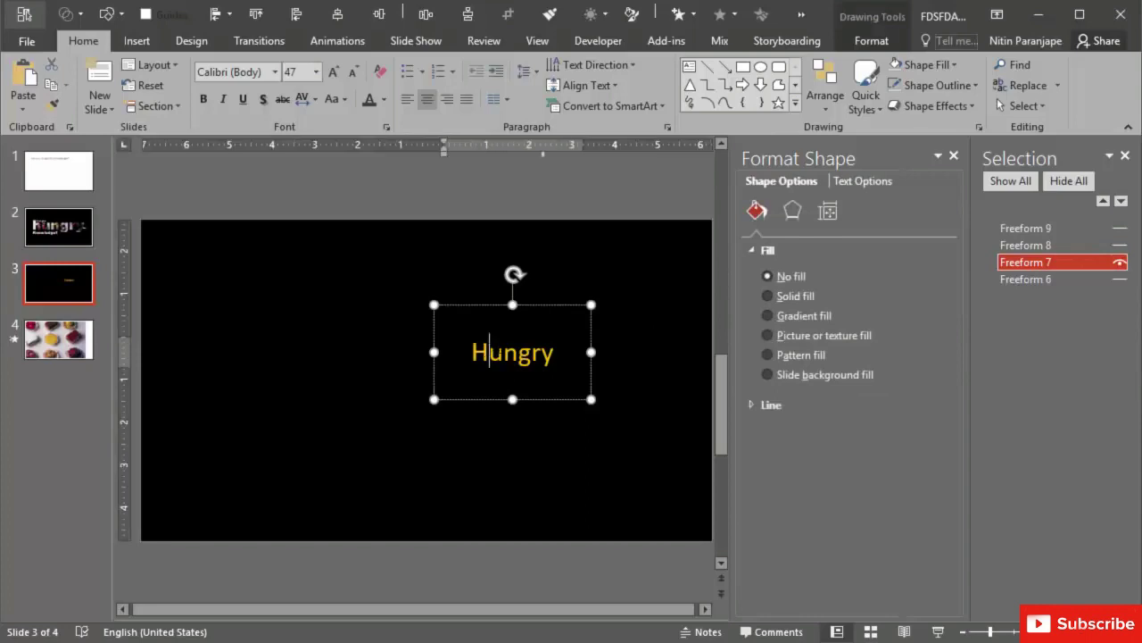
pyautogui.press('BackSpace')
pyautogui.write('h')
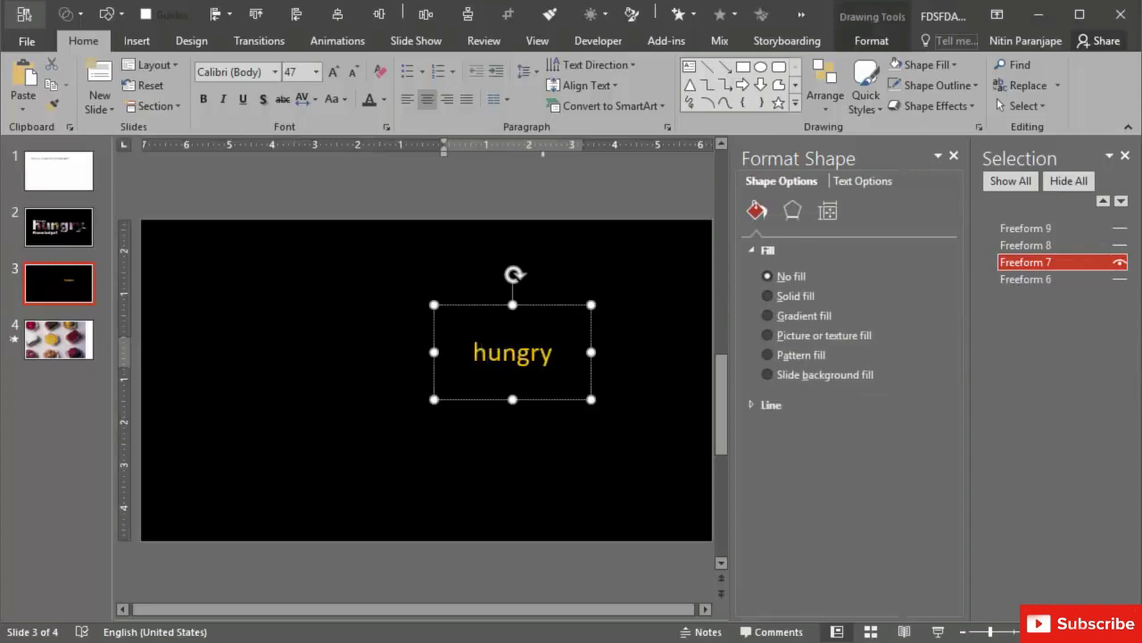
pyautogui.press('Escape')
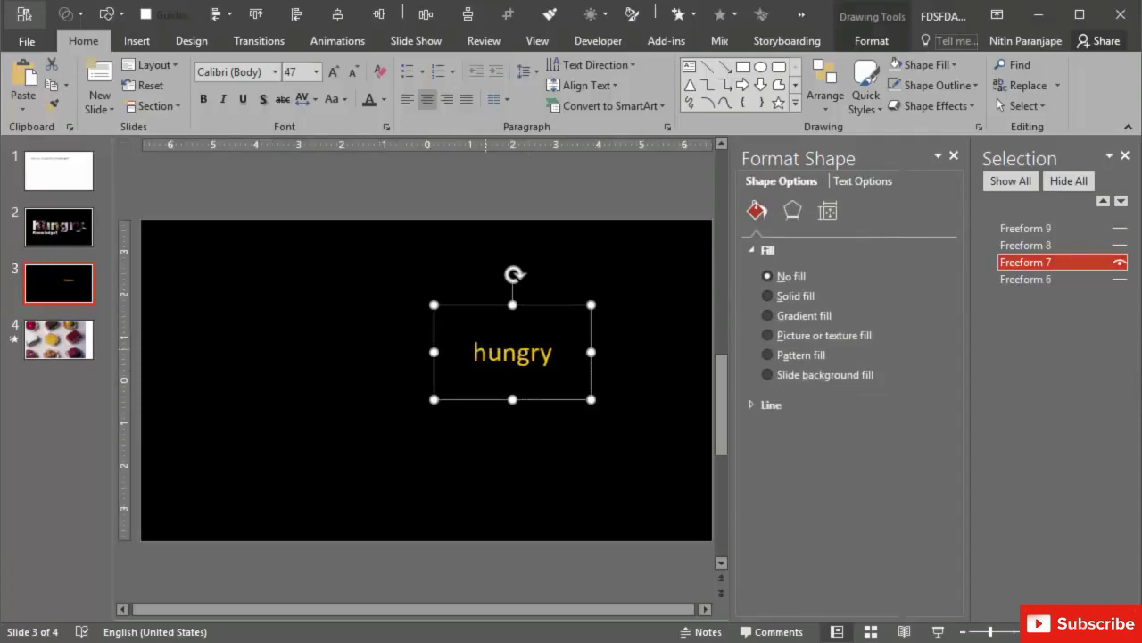
# - Enlarge 'hungry', set it to Arial Black, and widen it across the slide
pyautogui.hotkey('ctrl', 'shift', '.')
pyautogui.hotkey('ctrl', 'shift', '.')
pyautogui.hotkey('ctrl', 'shift', '.')
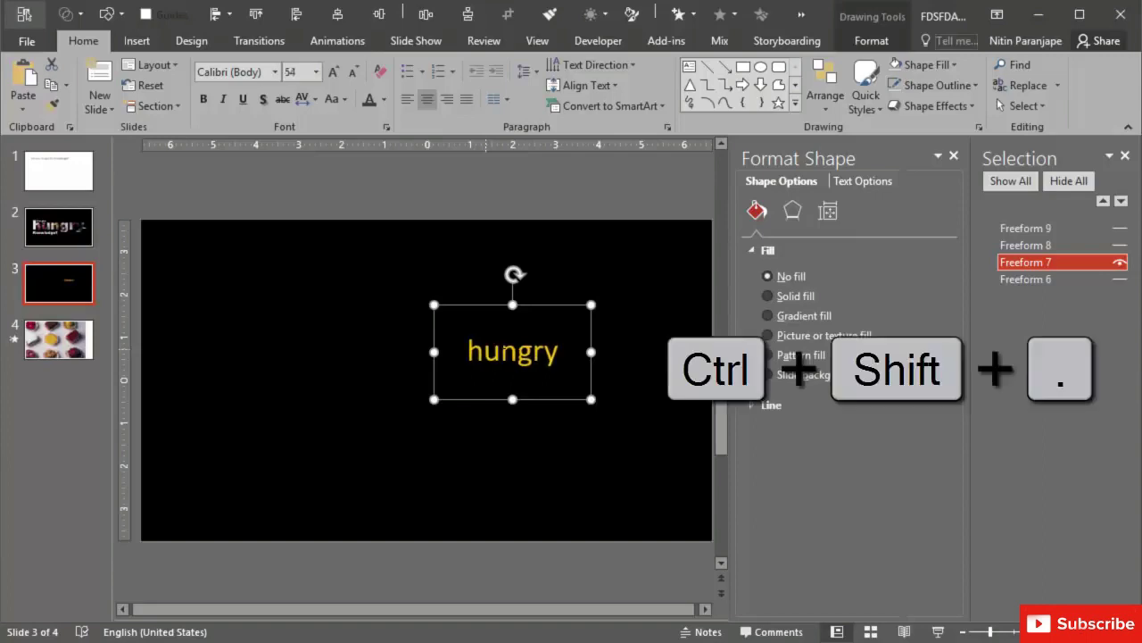
pyautogui.hotkey('ctrl', 'shift', '.')
pyautogui.hotkey('ctrl', 'shift', '.')
pyautogui.hotkey('ctrl', 'shift', '.')
pyautogui.hotkey('ctrl', 'shift', '.')
pyautogui.hotkey('ctrl', 'shift', '.')
pyautogui.hotkey('ctrl', 'shift', '.')
pyautogui.hotkey('ctrl', 'shift', '.')
pyautogui.hotkey('ctrl', 'shift', '.')
pyautogui.hotkey('ctrl', 'shift', '.')
pyautogui.hotkey('ctrl', 'shift', '.')
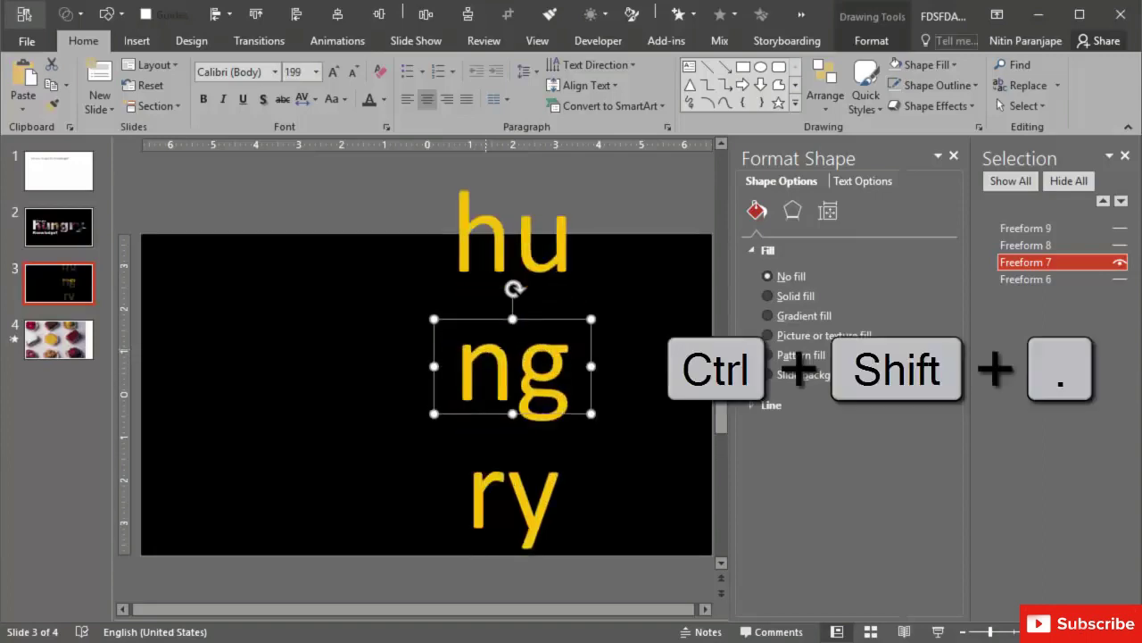
pyautogui.hotkey('ctrl', 'shift', '.')
pyautogui.hotkey('ctrl', 'shift', '.')
pyautogui.hotkey('ctrl', 'shift', '.')
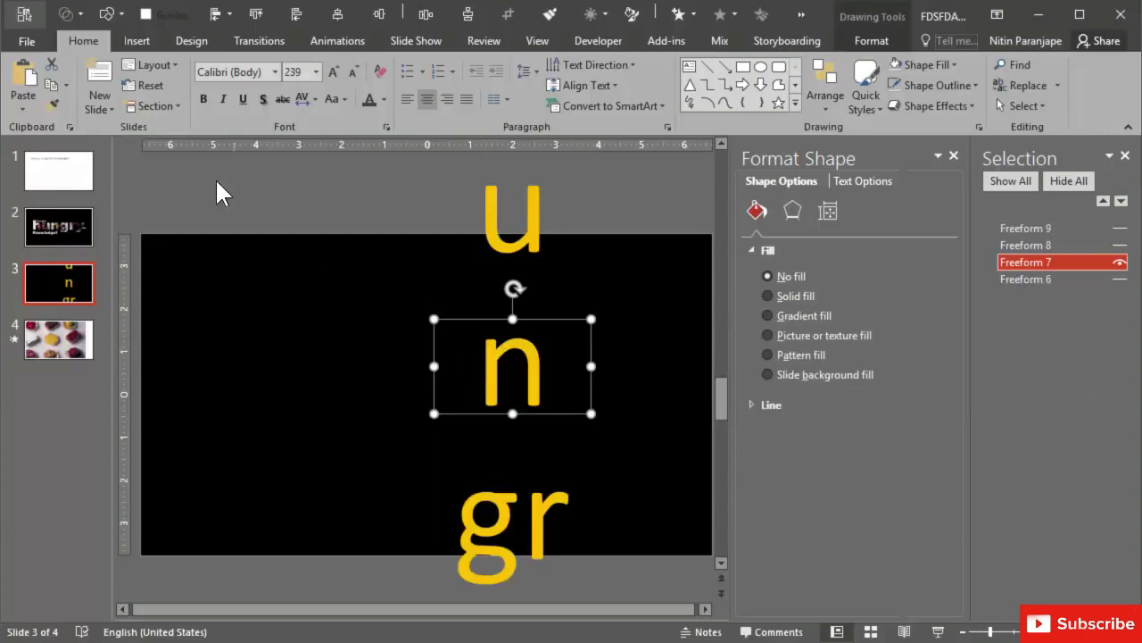
pyautogui.click(252, 72)
pyautogui.write('Arial Black')
pyautogui.press('Return')
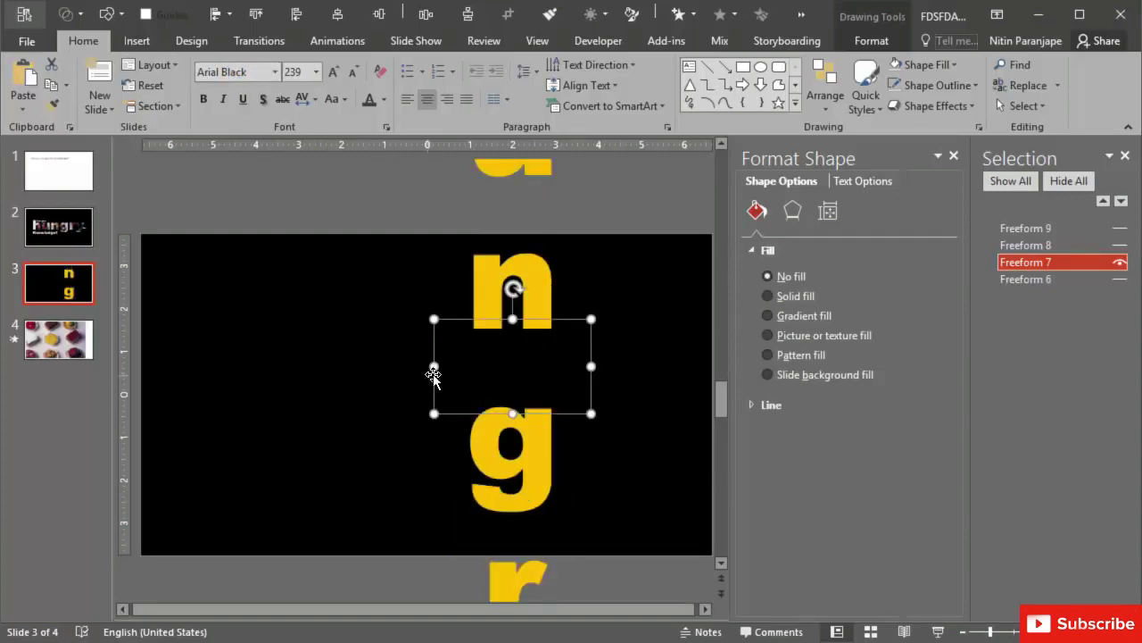
pyautogui.moveTo(434, 366); pyautogui.dragTo(133, 387)
pyautogui.moveTo(521, 346); pyautogui.dragTo(527, 331)
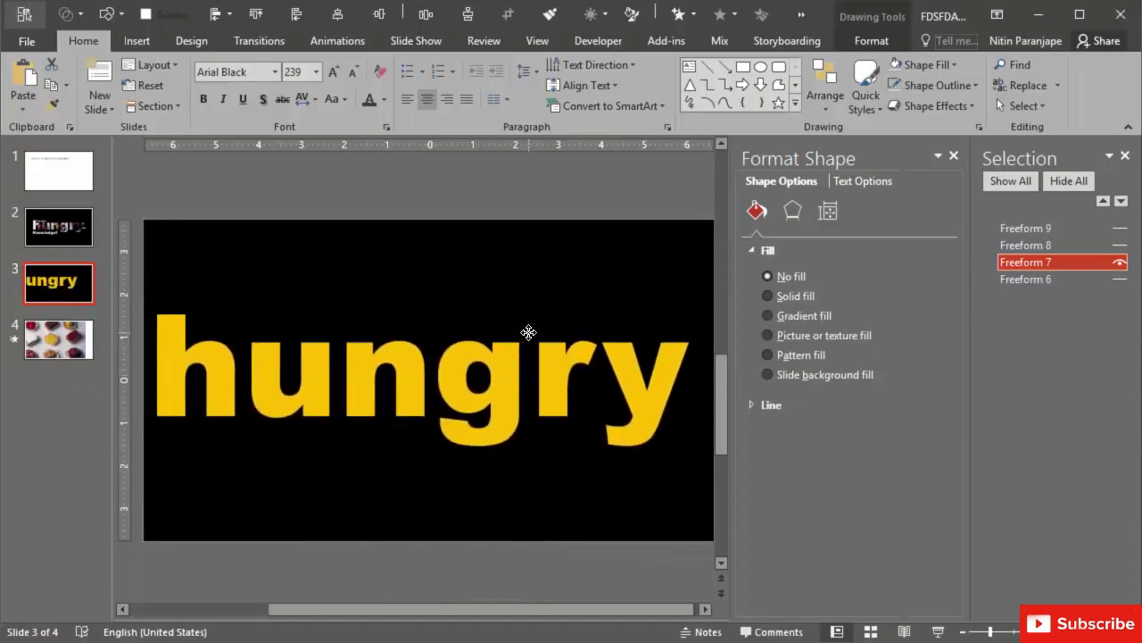
# - Copy the dessert photo from slide 4 and paste it onto slide 3
pyautogui.click(63, 346)
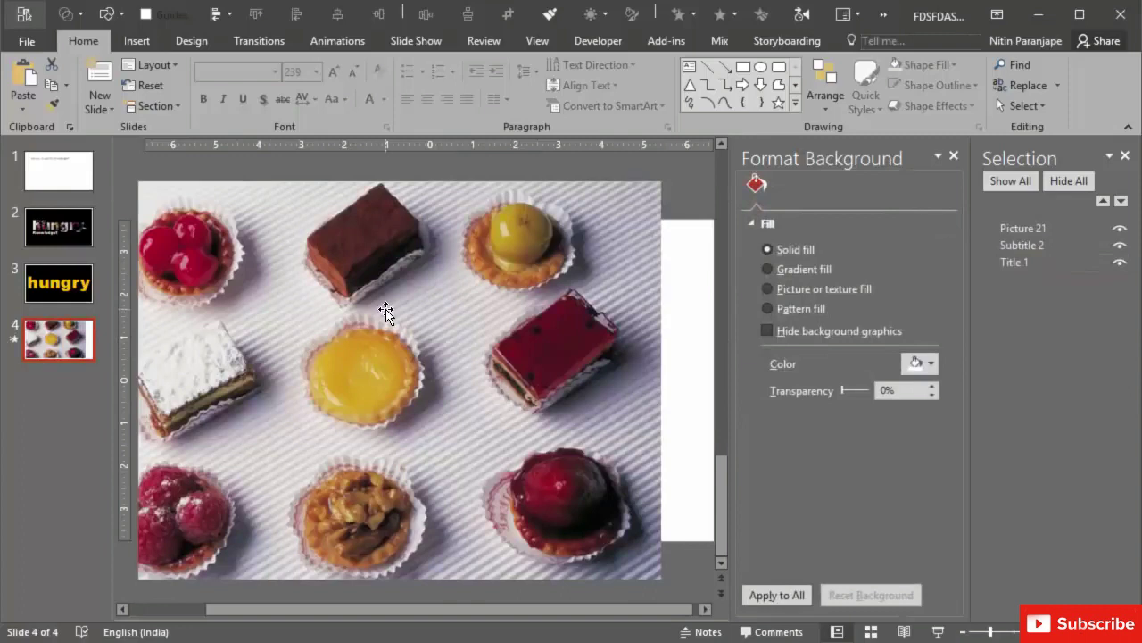
pyautogui.click(389, 308)
pyautogui.click(65, 284)
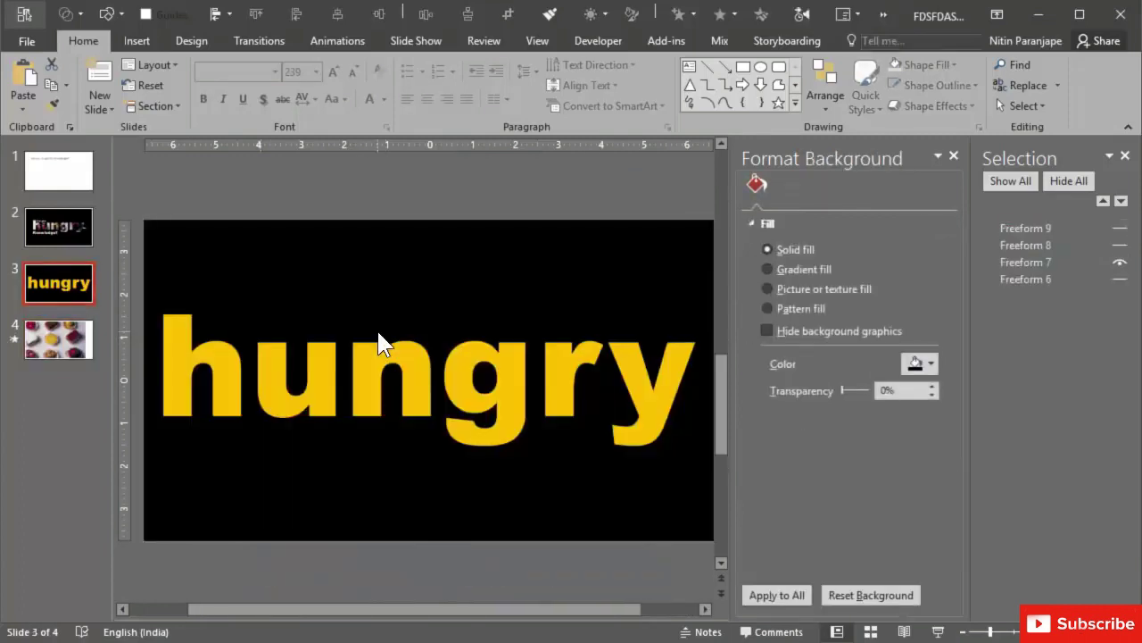
pyautogui.hotkey('ctrl', 'v')
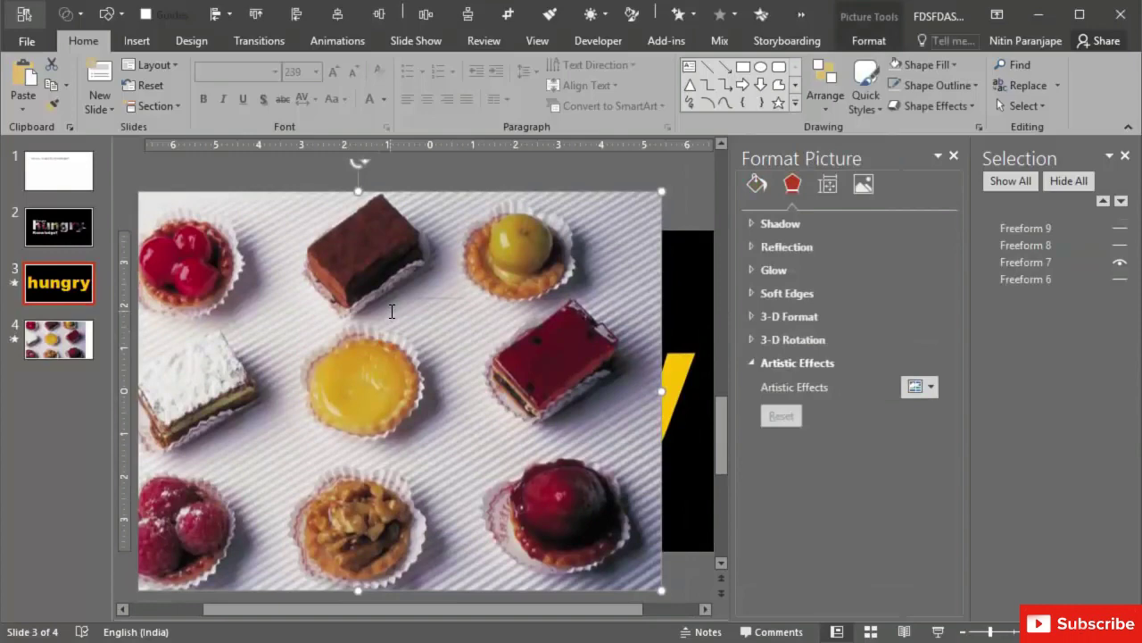
# - Send the photo to back and position it over the 'hungry' word
pyautogui.rightClick(391, 310)
pyautogui.click(420, 477)
pyautogui.scroll(-2, 539, 309)
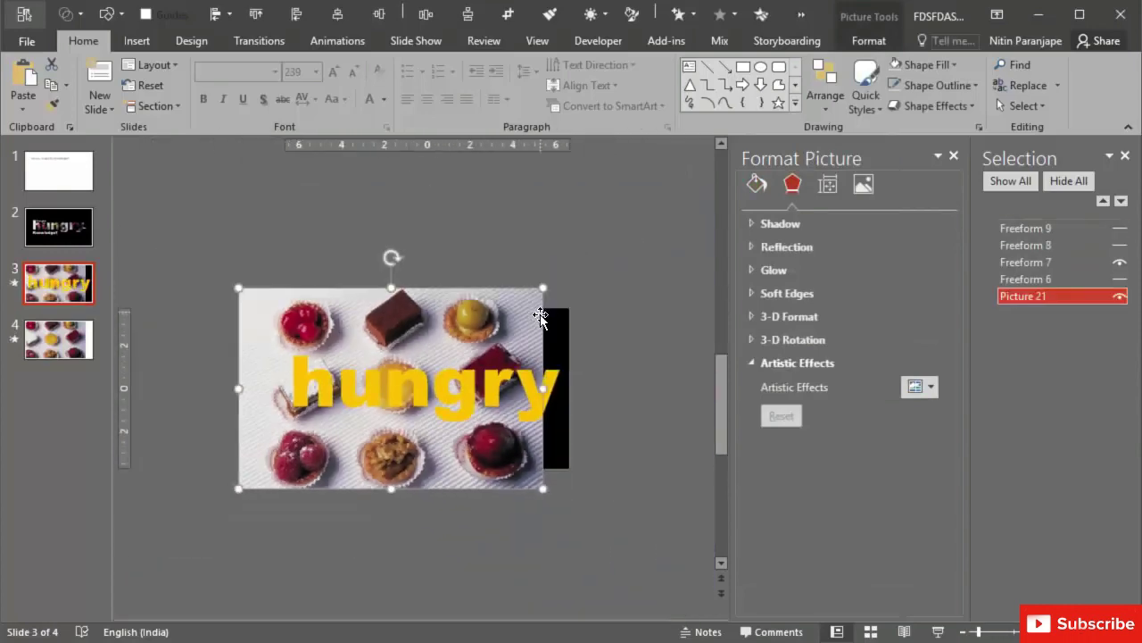
pyautogui.click(393, 259)
pyautogui.moveTo(329, 298); pyautogui.dragTo(367, 230)
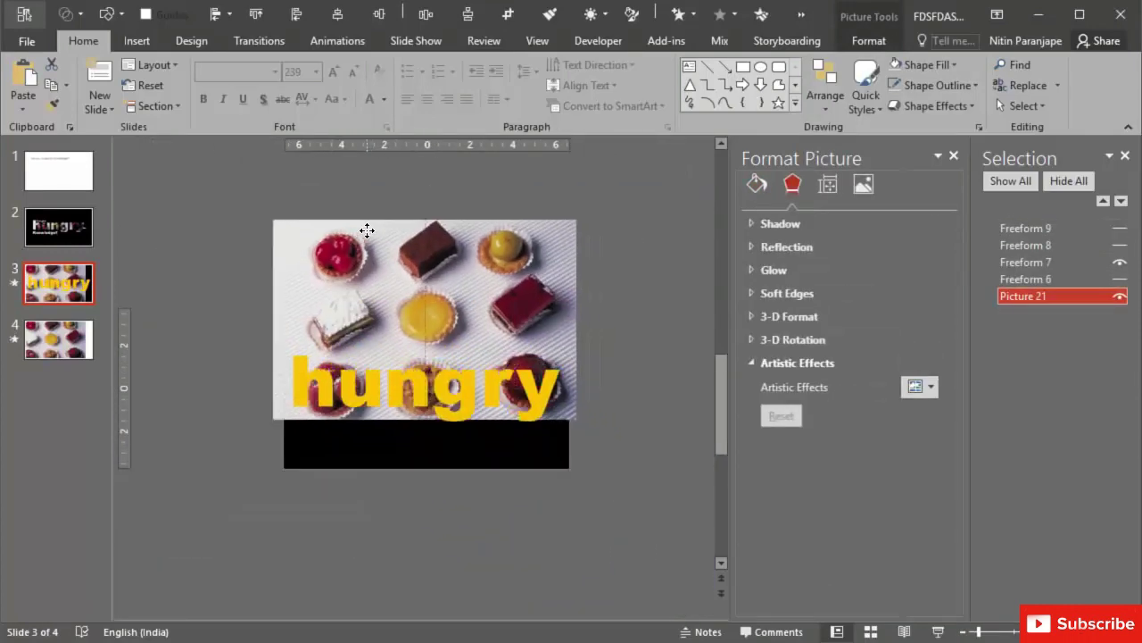
pyautogui.moveTo(366, 231); pyautogui.dragTo(365, 240)
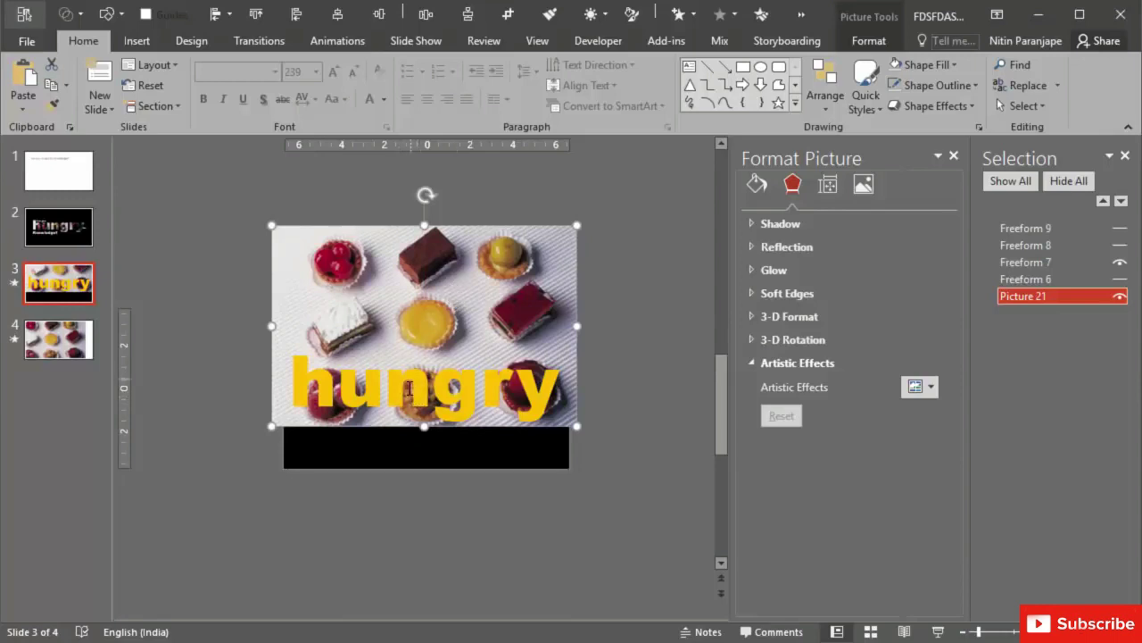
# - Intersect the 'hungry' text with the dessert photo using Merge Shapes
pyautogui.keyDown('shift'); pyautogui.click(408, 388); pyautogui.keyUp('shift')
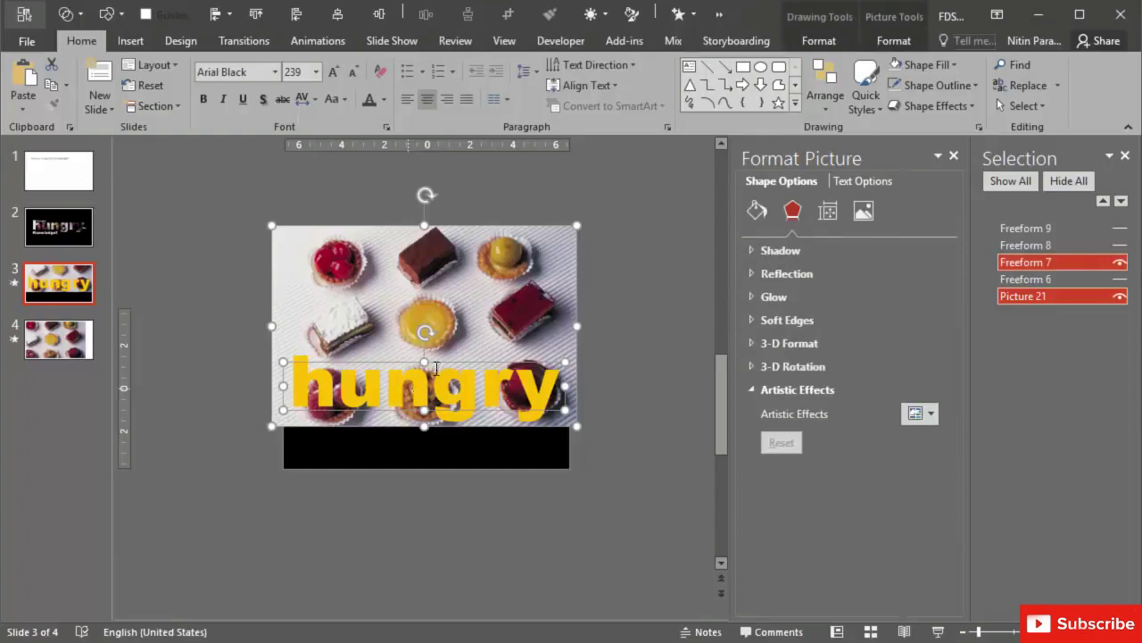
pyautogui.click(822, 41)
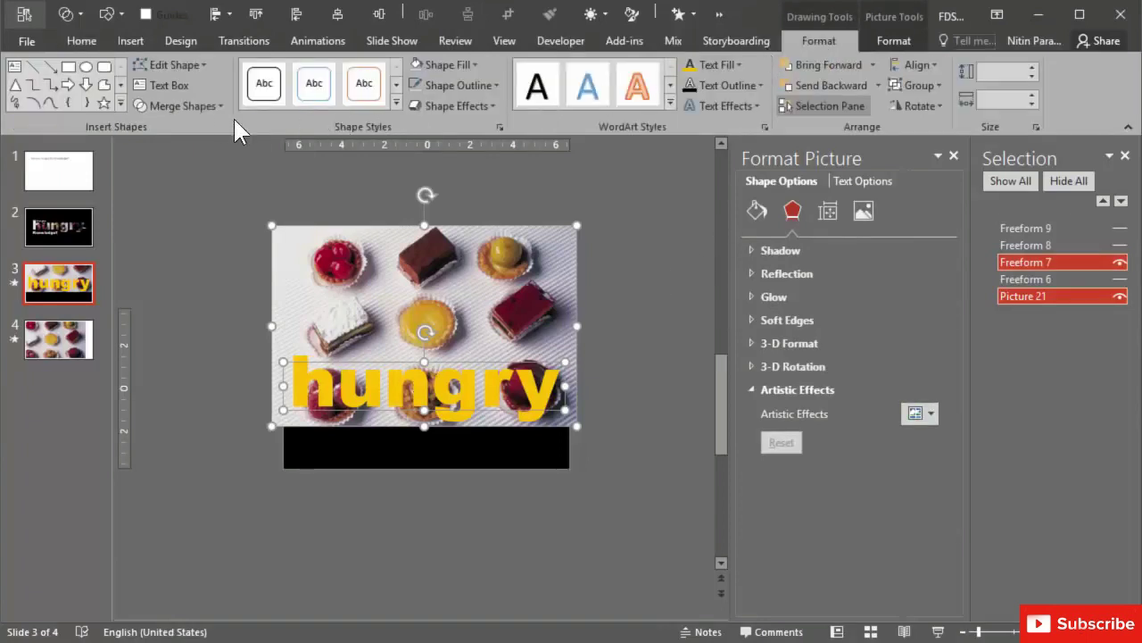
pyautogui.click(208, 106)
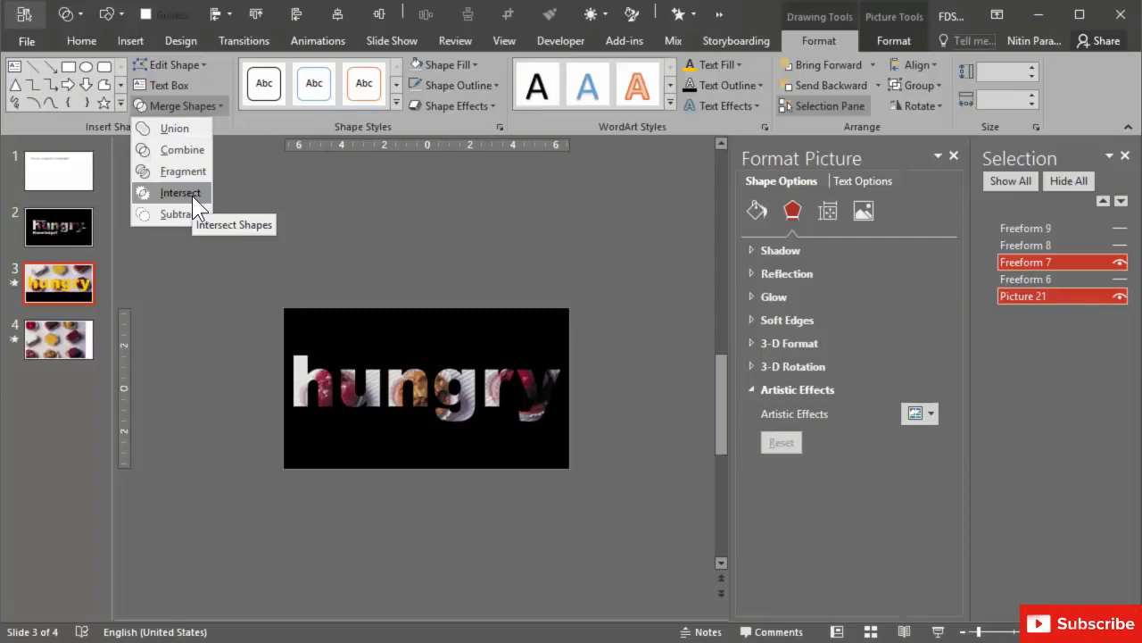
pyautogui.click(192, 195)
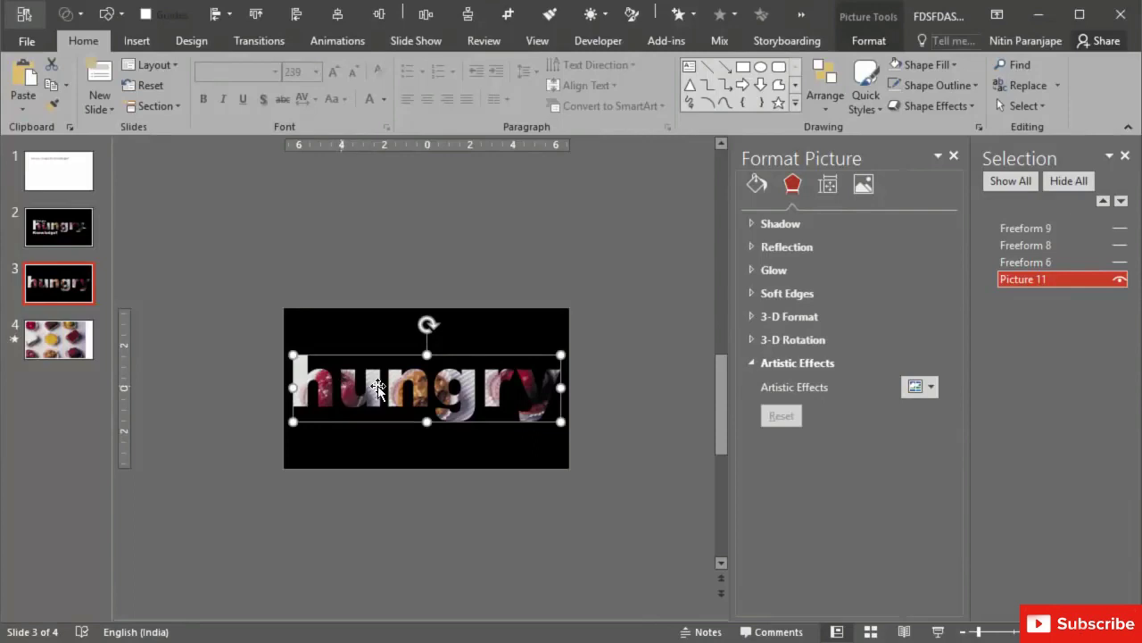
# - Hide the photo-filled word, then move 'are you' up and 'for' to the right
pyautogui.click(1119, 279)
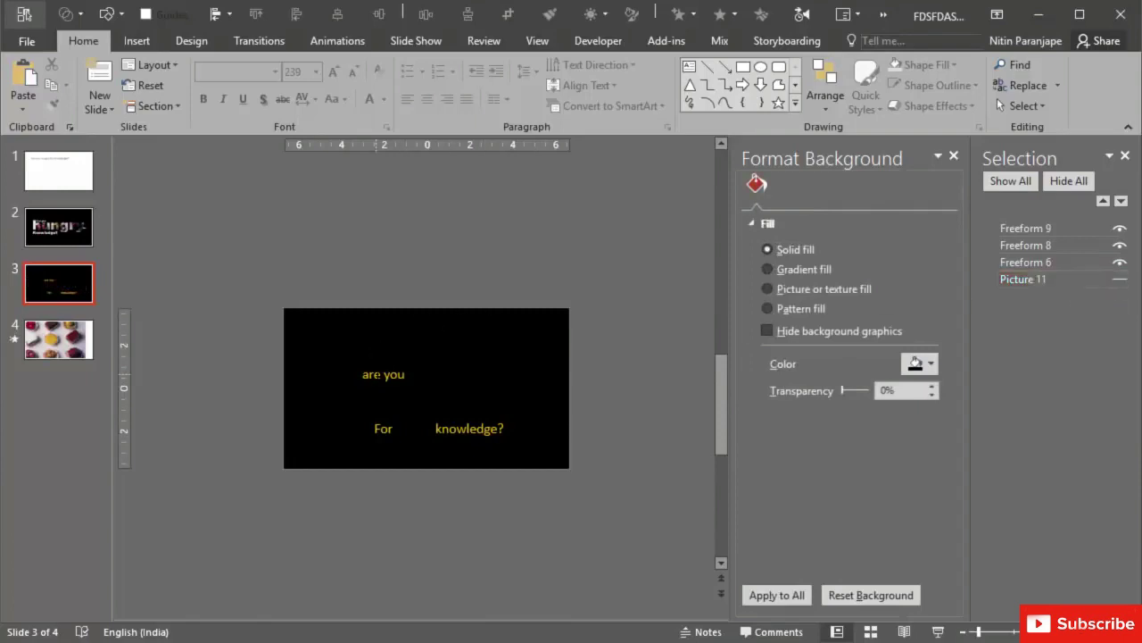
pyautogui.click(370, 374)
pyautogui.moveTo(370, 350); pyautogui.dragTo(371, 317)
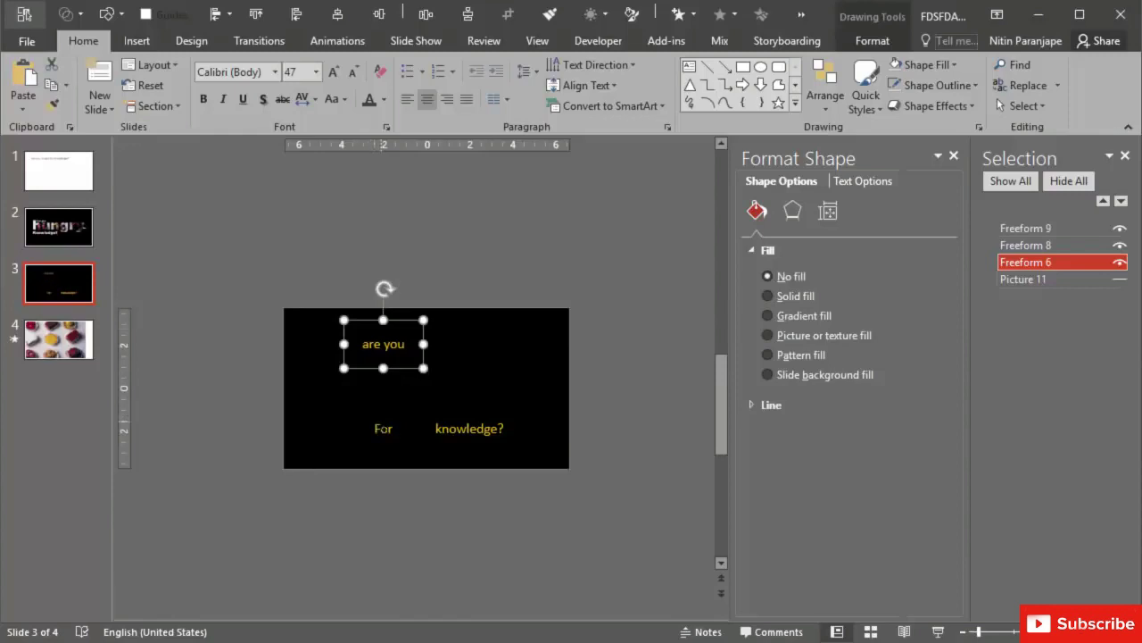
pyautogui.moveTo(375, 425); pyautogui.dragTo(472, 387)
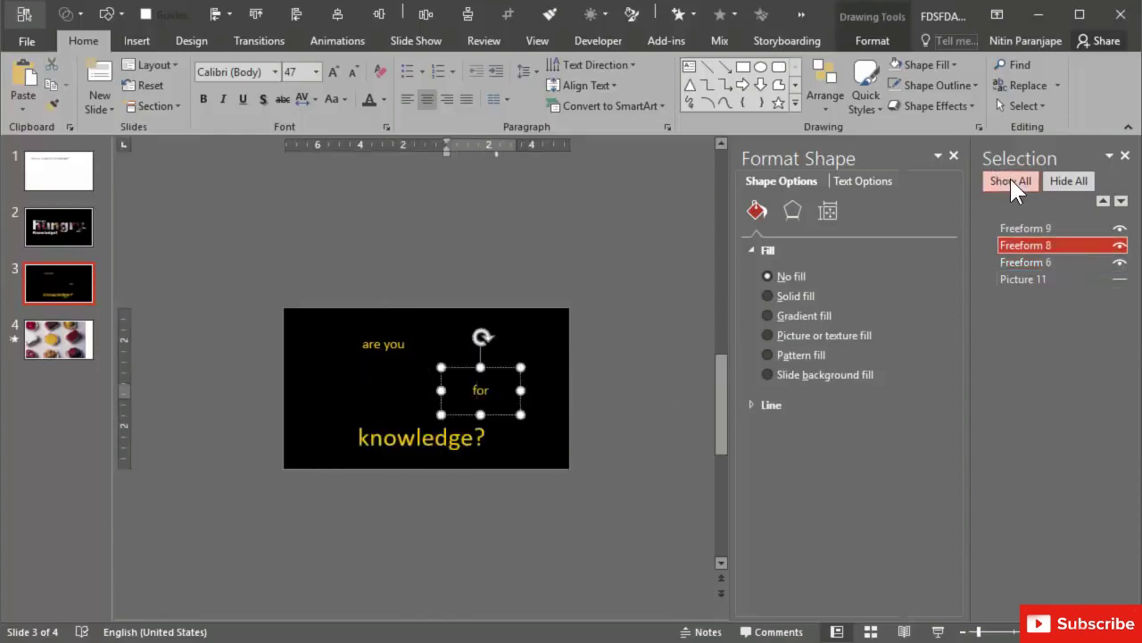
# - Show all objects; place 'are you' above the h, 'knowledge?' below left, 'for' under the y
pyautogui.click(1011, 178)
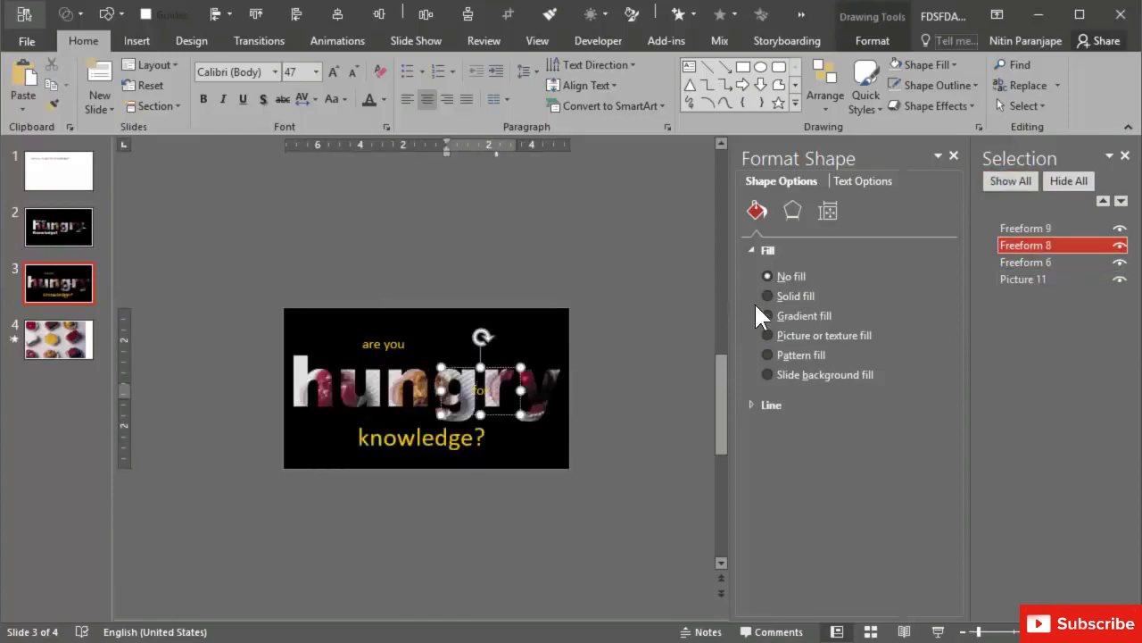
pyautogui.click(1010, 263)
pyautogui.moveTo(372, 323); pyautogui.dragTo(322, 333)
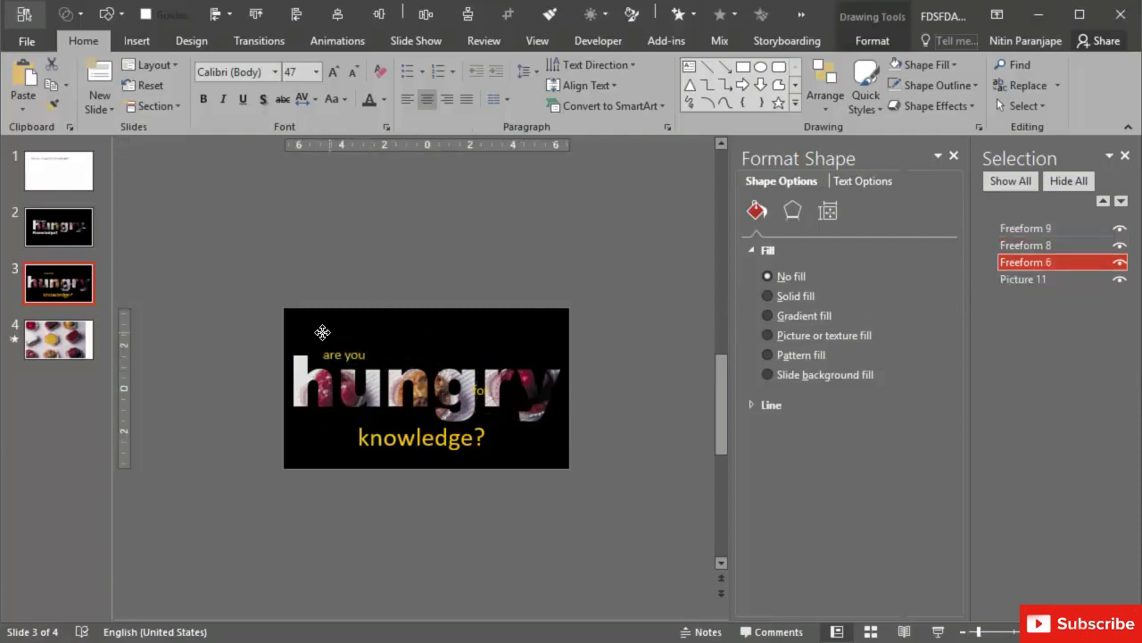
pyautogui.moveTo(420, 438); pyautogui.dragTo(356, 426)
pyautogui.click(1026, 263)
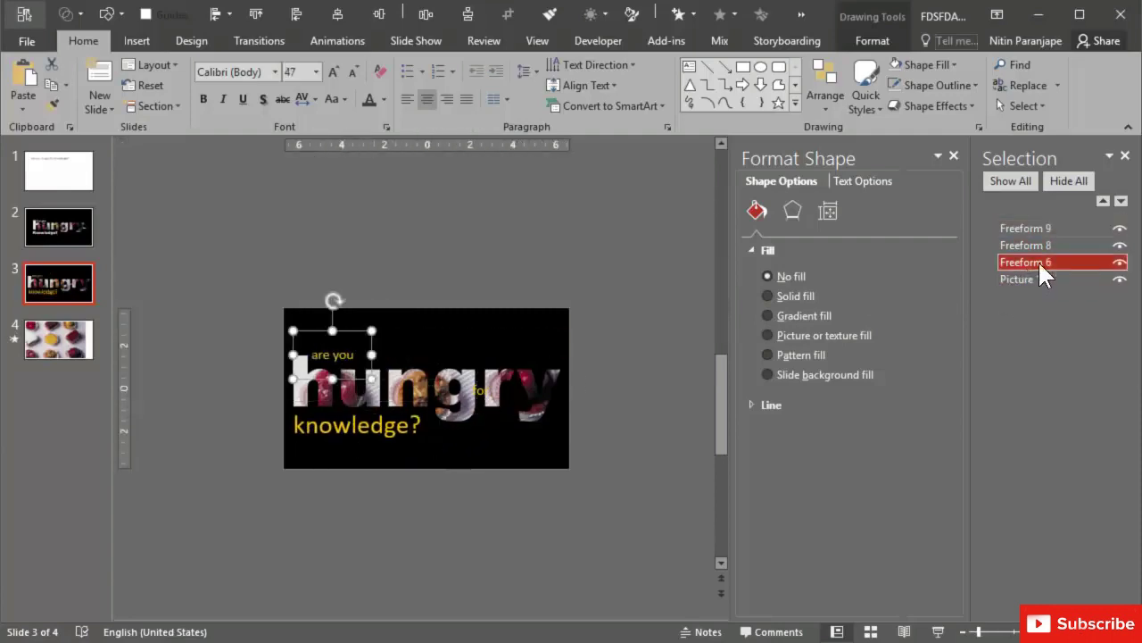
pyautogui.moveTo(533, 407); pyautogui.dragTo(606, 431)
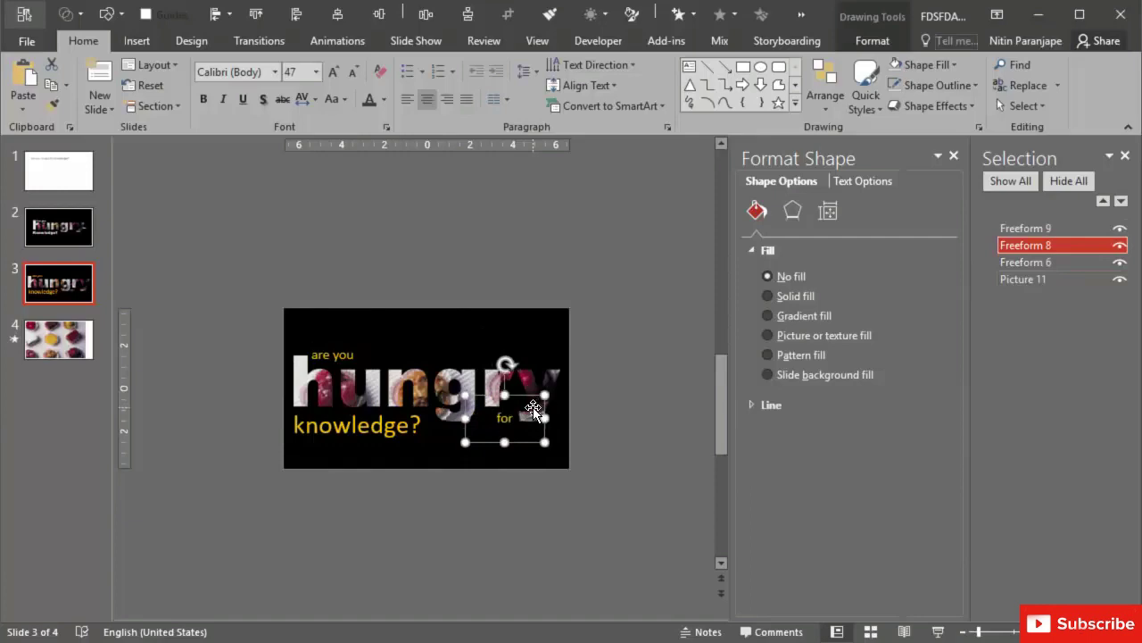